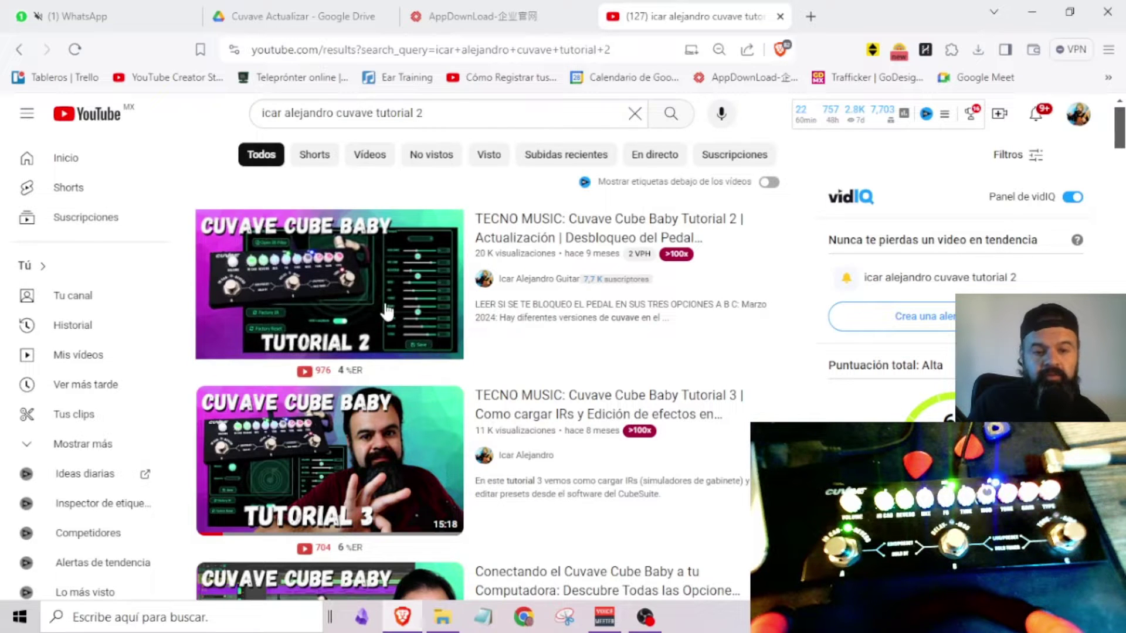
Look through the numbered CubeSuite and firmware archives in the Cuvave Actualizar folder on Google Drive
mouse_move(299, 309)
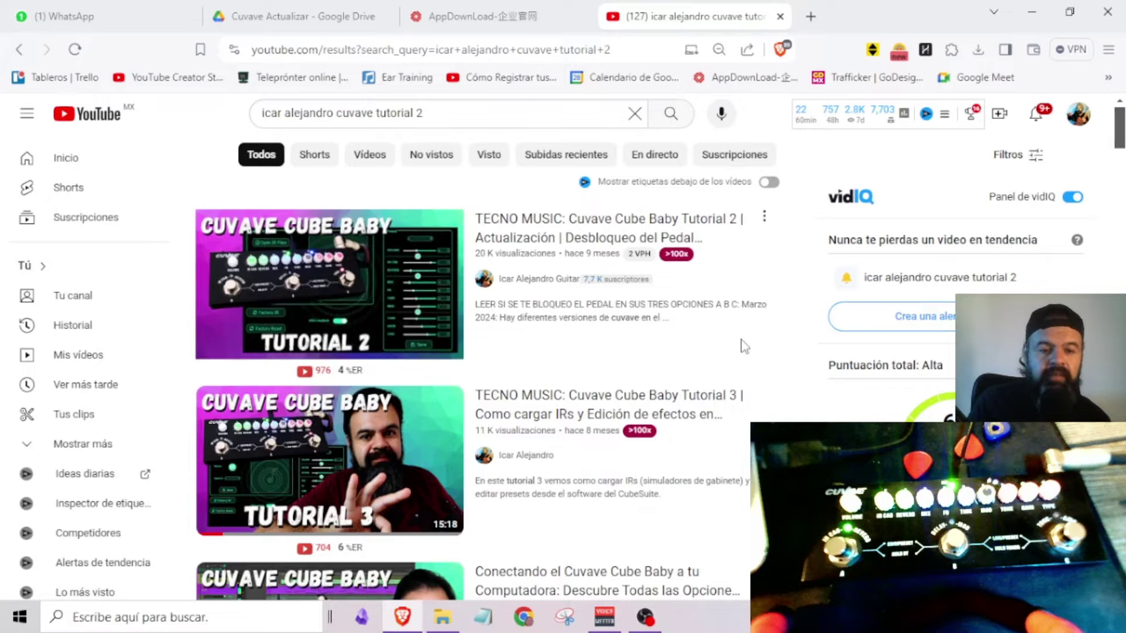
mouse_move(743, 346)
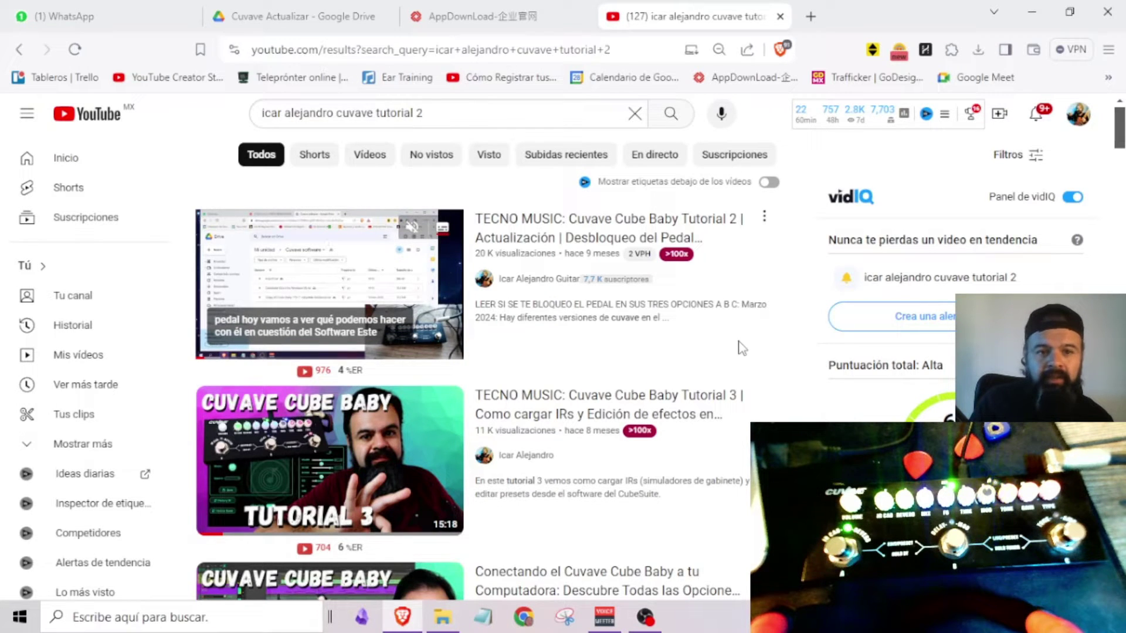
left_click(319, 19)
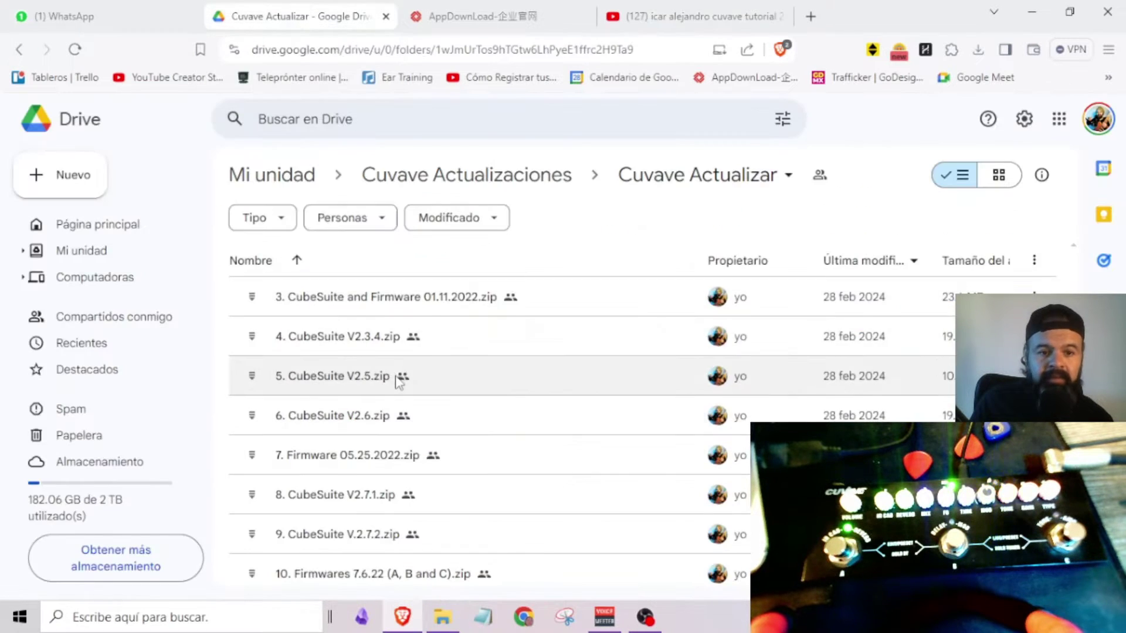
scroll(400, 376, "down", 3)
scroll(400, 375, "up", 4)
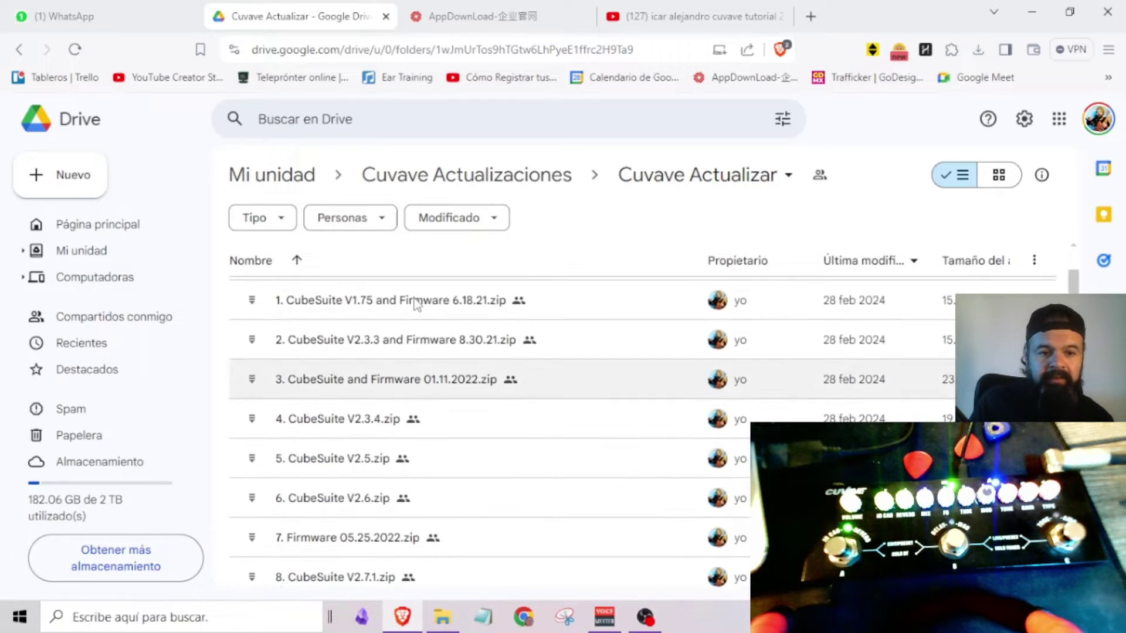
scroll(332, 315, "up", 1)
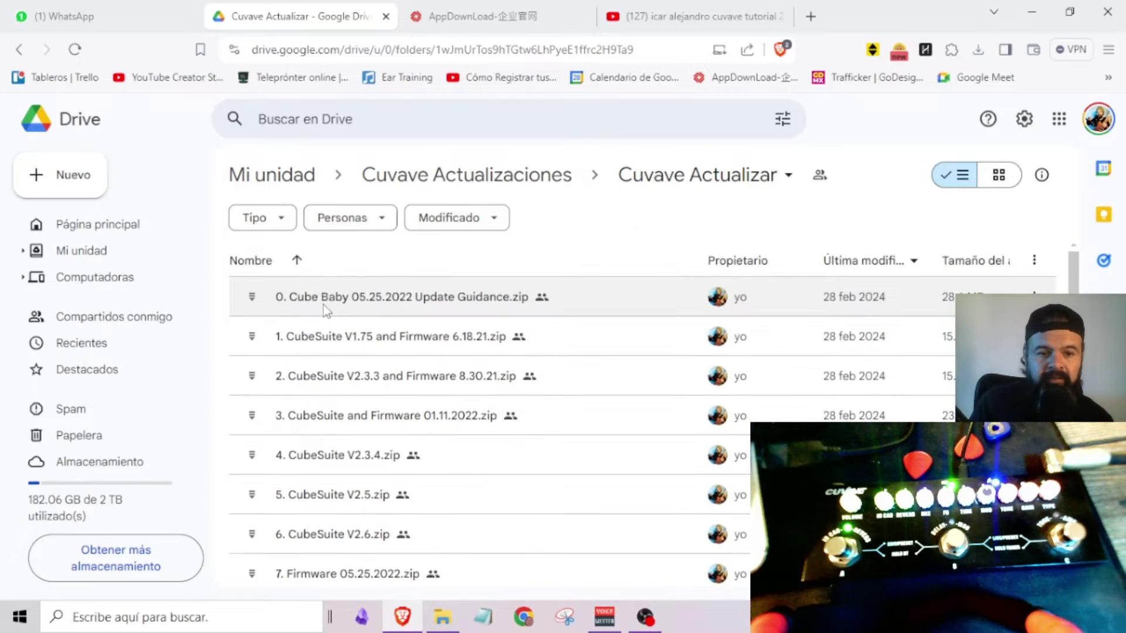
scroll(322, 305, "down", 5)
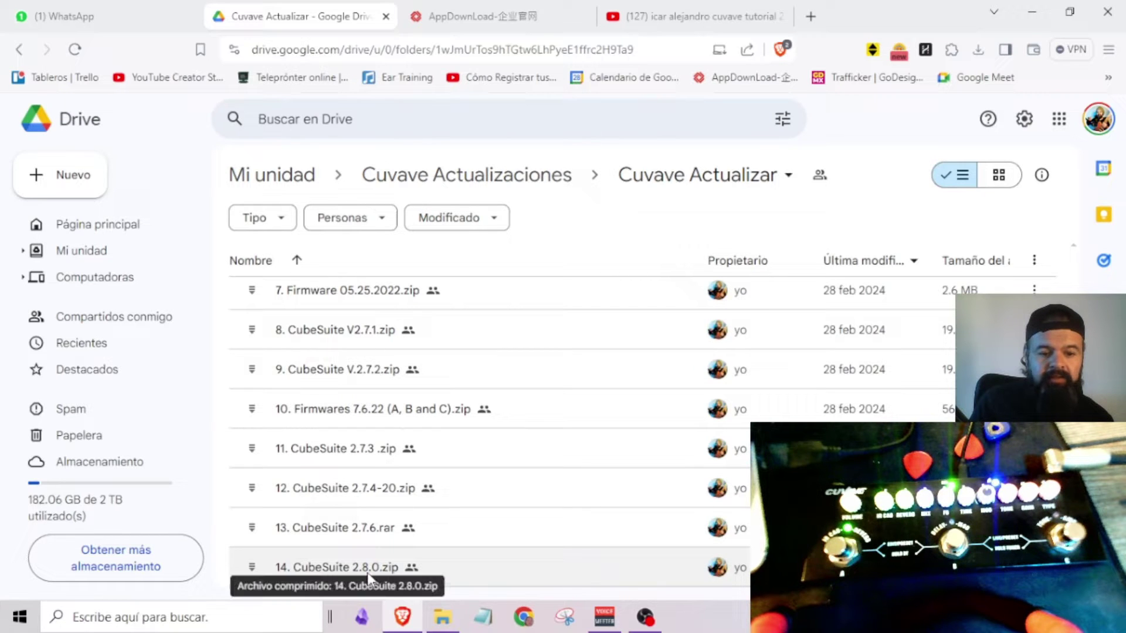
Review the CubeSuite downloads for Windows and Mac on the cuvave.com/appdownload page
left_click(505, 19)
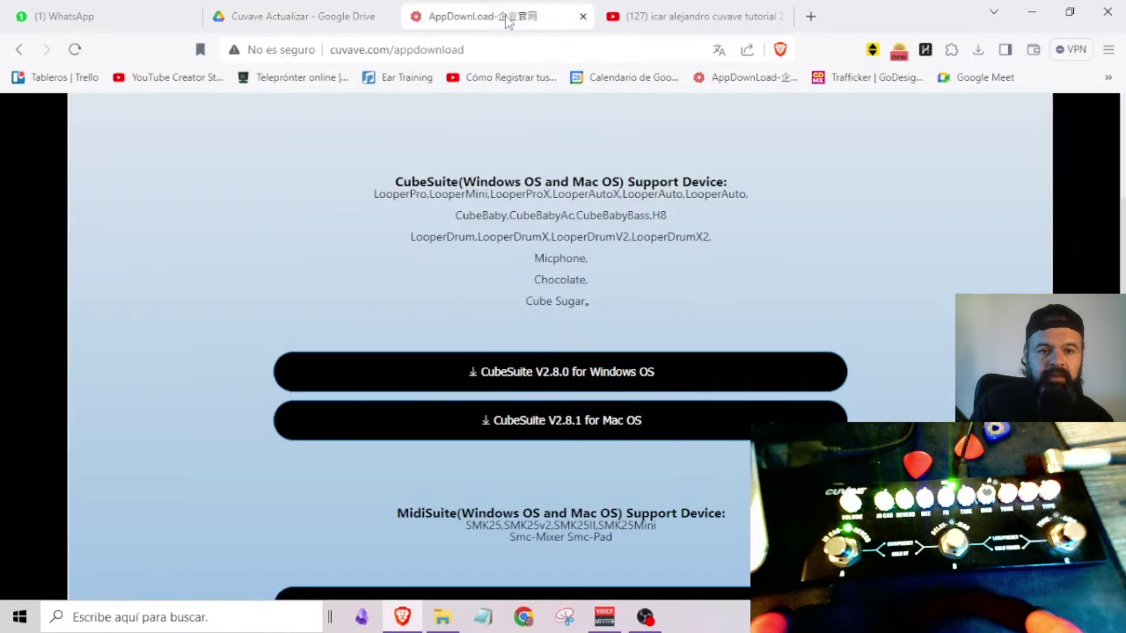
scroll(349, 122, "up", 4)
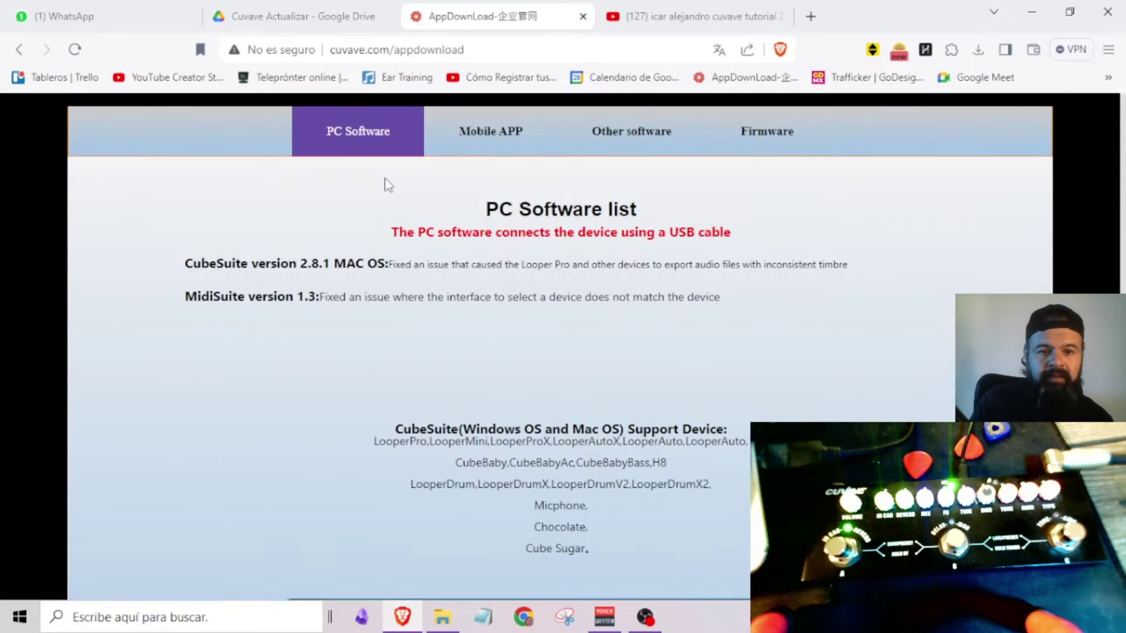
left_click_drag(329, 49, 525, 53)
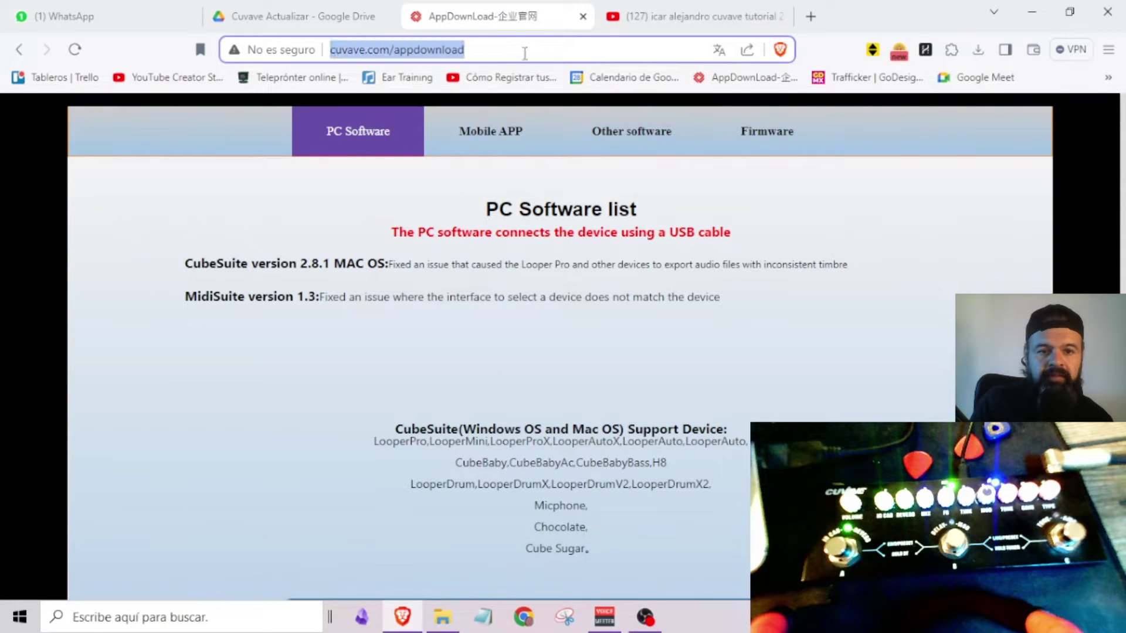
scroll(542, 366, "down", 5)
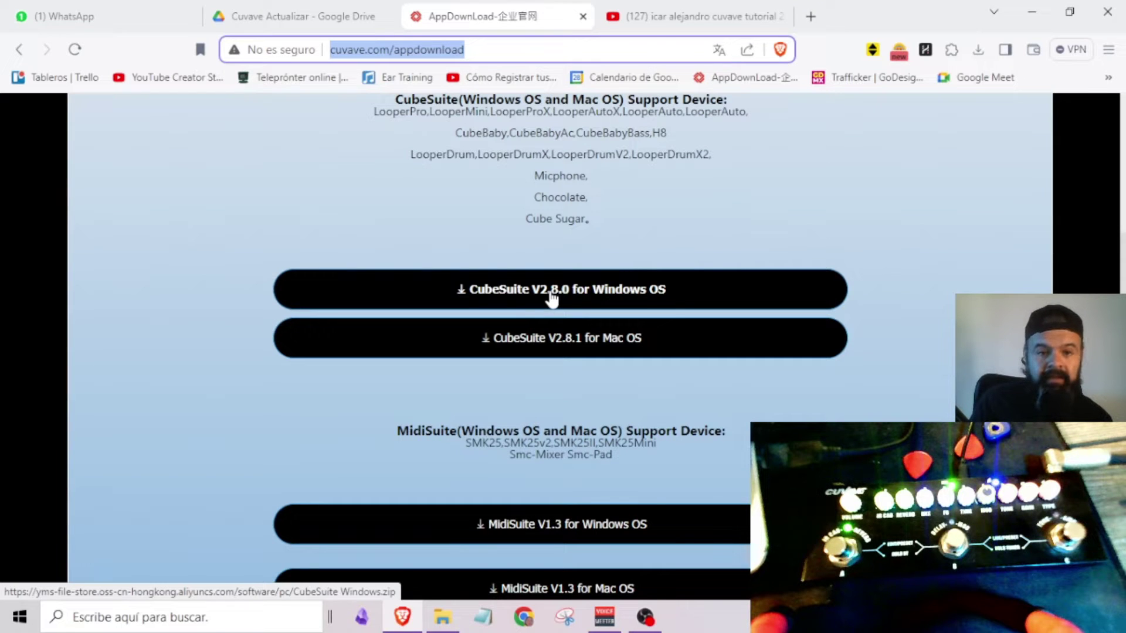
Switch to File Explorer and go to the Cuvave Actualizar folder on the desktop
left_click(279, 22)
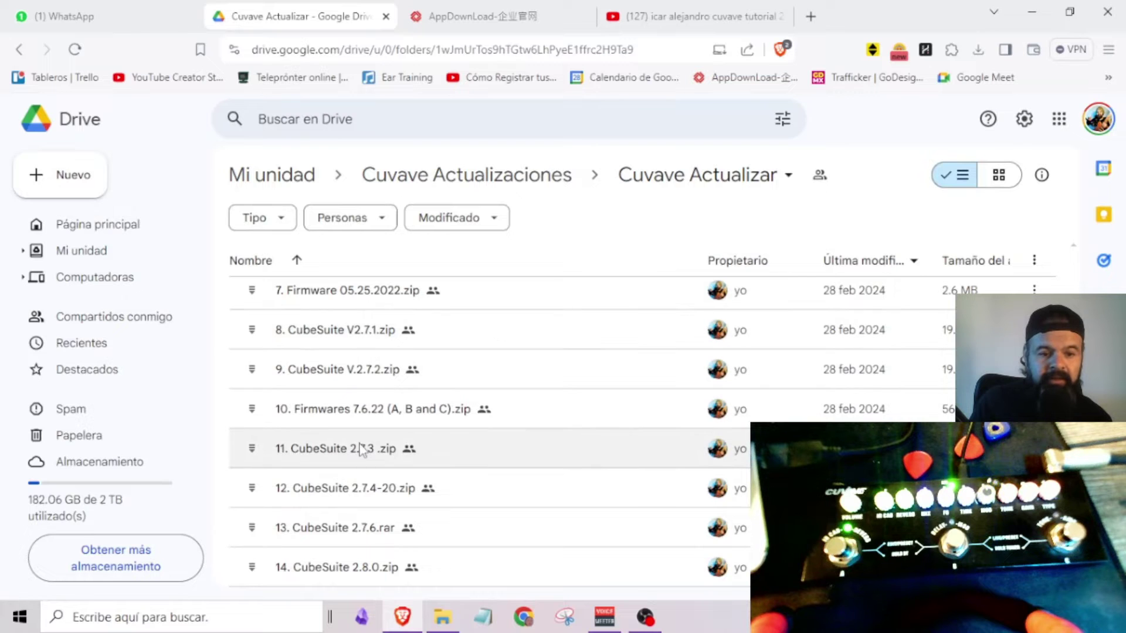
mouse_move(443, 628)
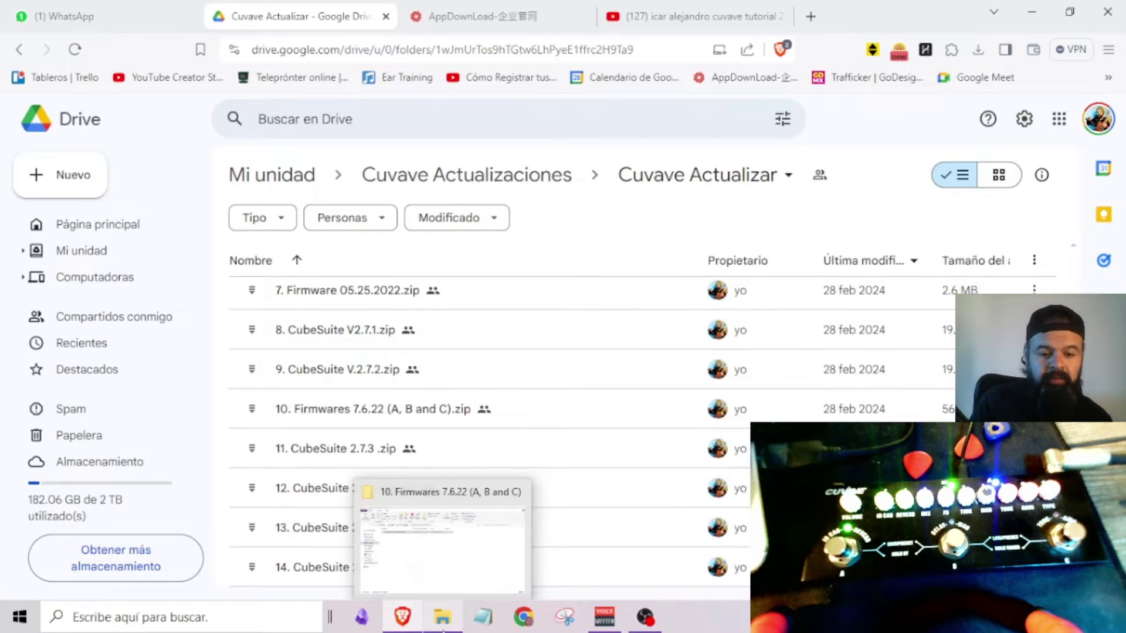
left_click(414, 521)
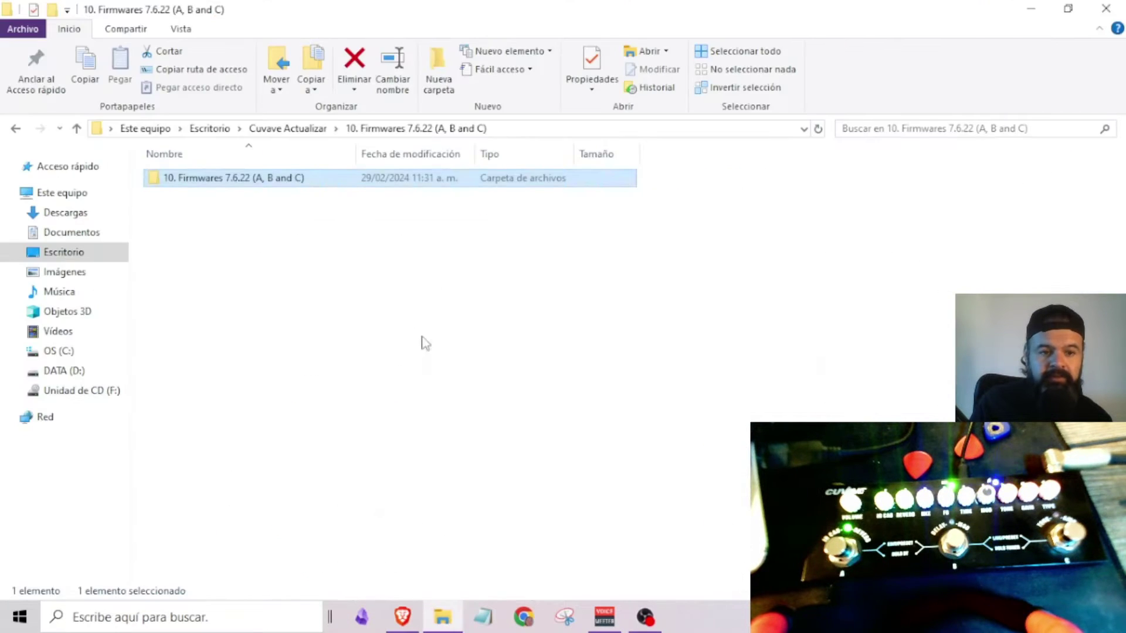
left_click(296, 133)
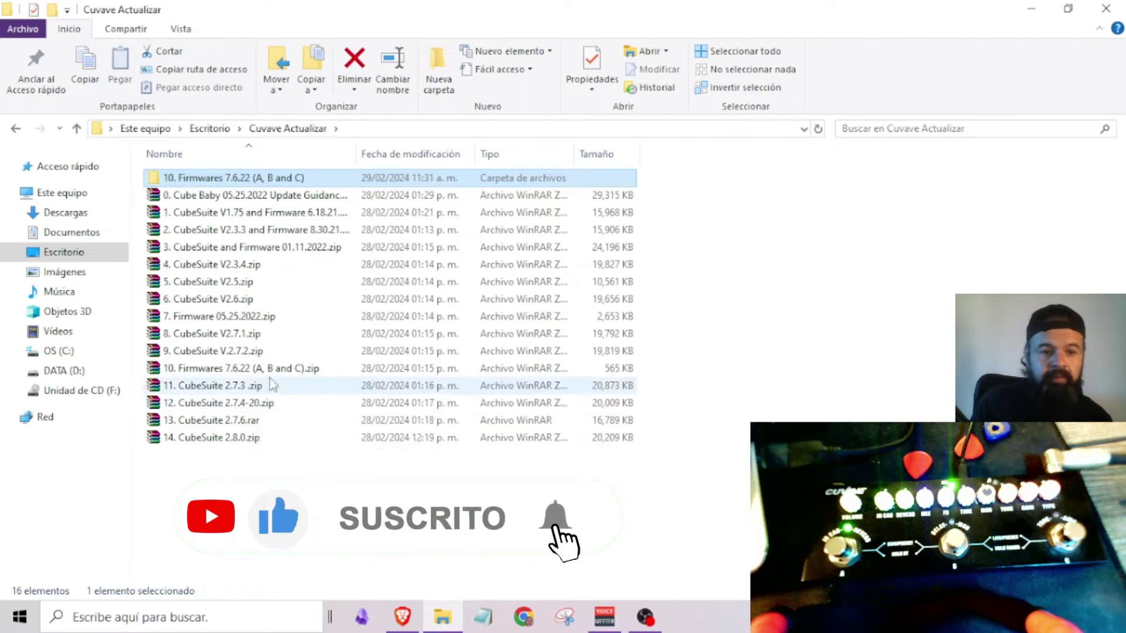
Delete the extracted folder "10. Firmwares 7.6.22 (A, B and C)" from Cuvave Actualizar
left_click(284, 179)
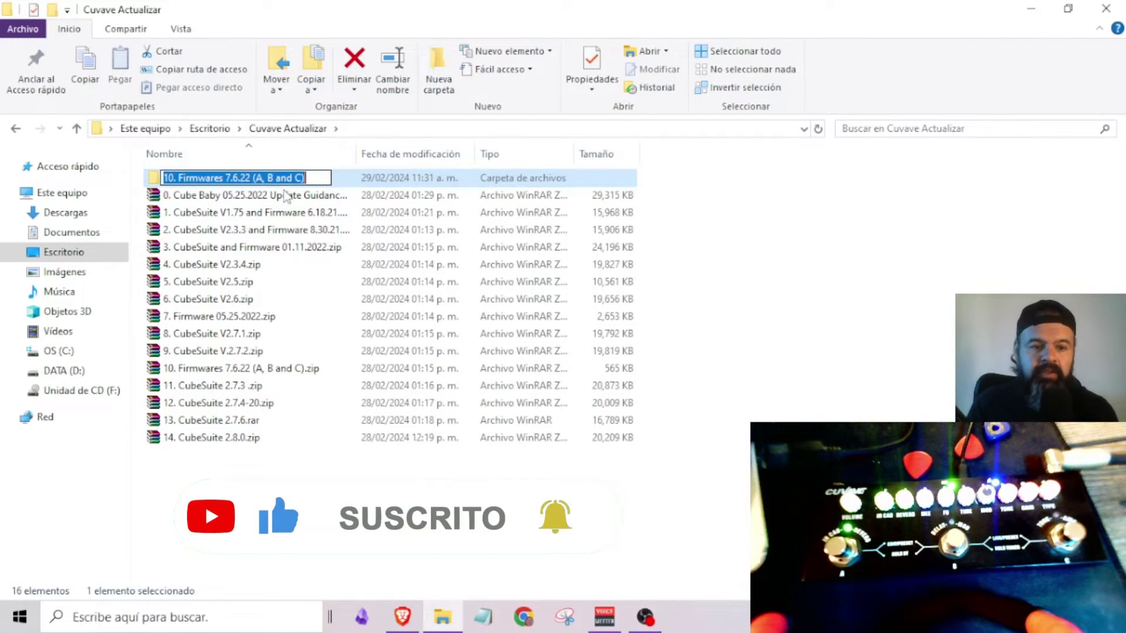
key("Escape")
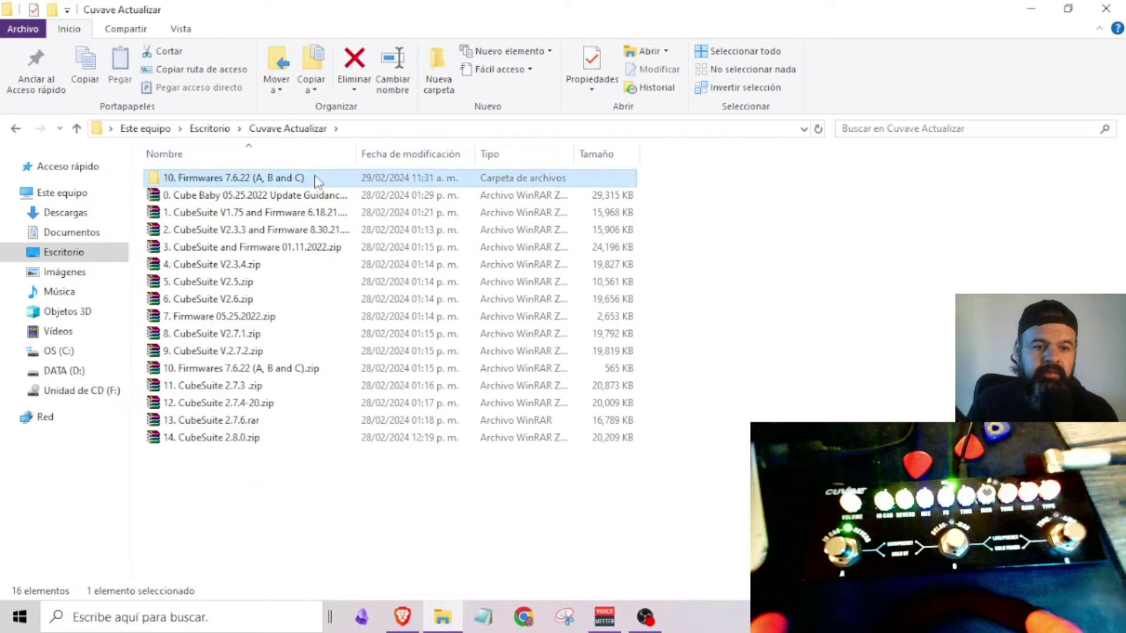
key("Delete")
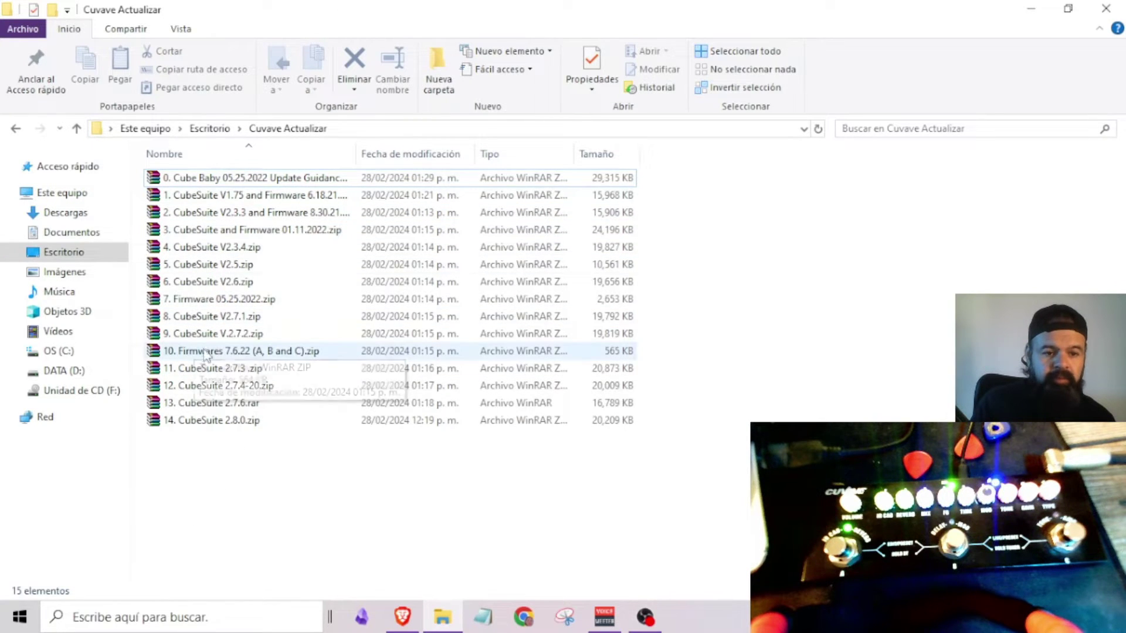
Extract "10. Firmwares 7.6.22 (A, B and C).zip" with WinRAR to the suggested destination folder and close the archive
left_click(251, 355)
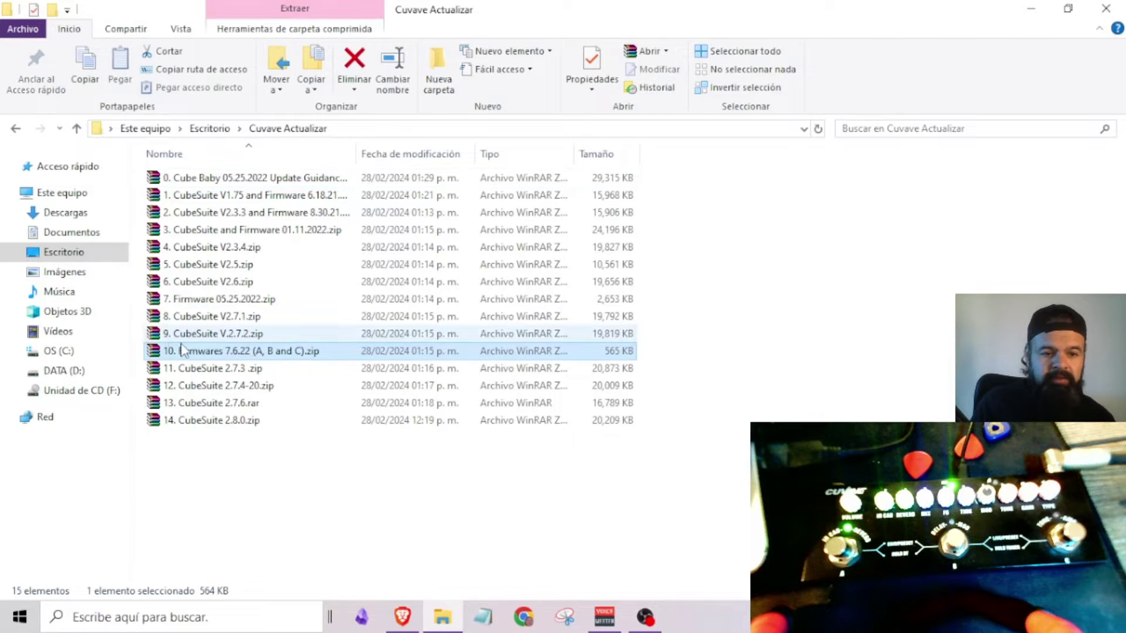
double_click(252, 353)
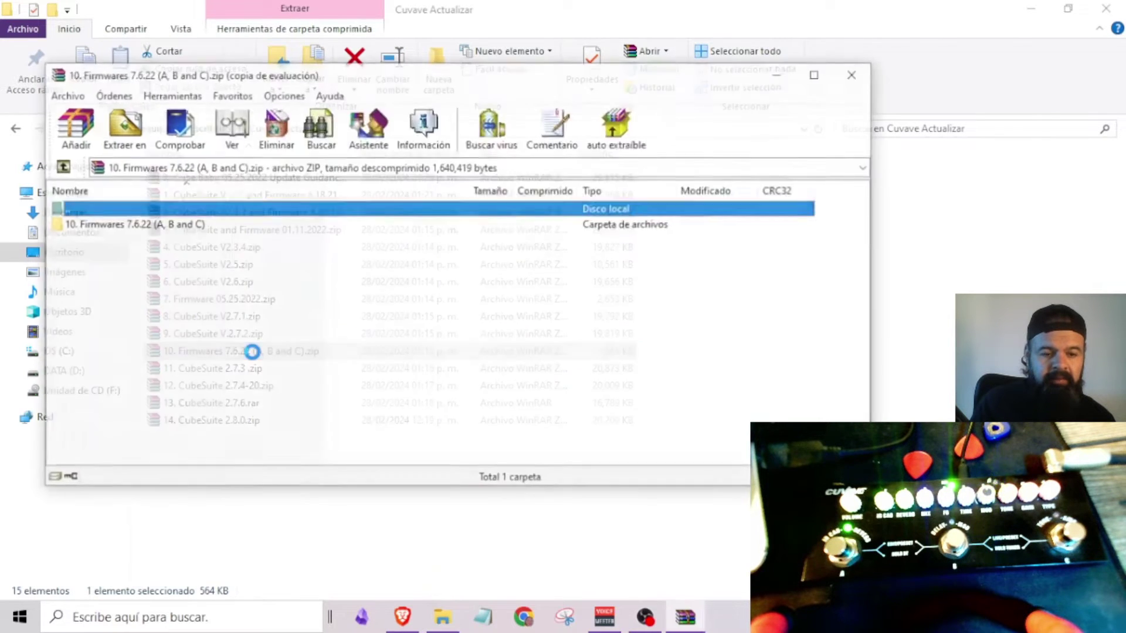
left_click(876, 46)
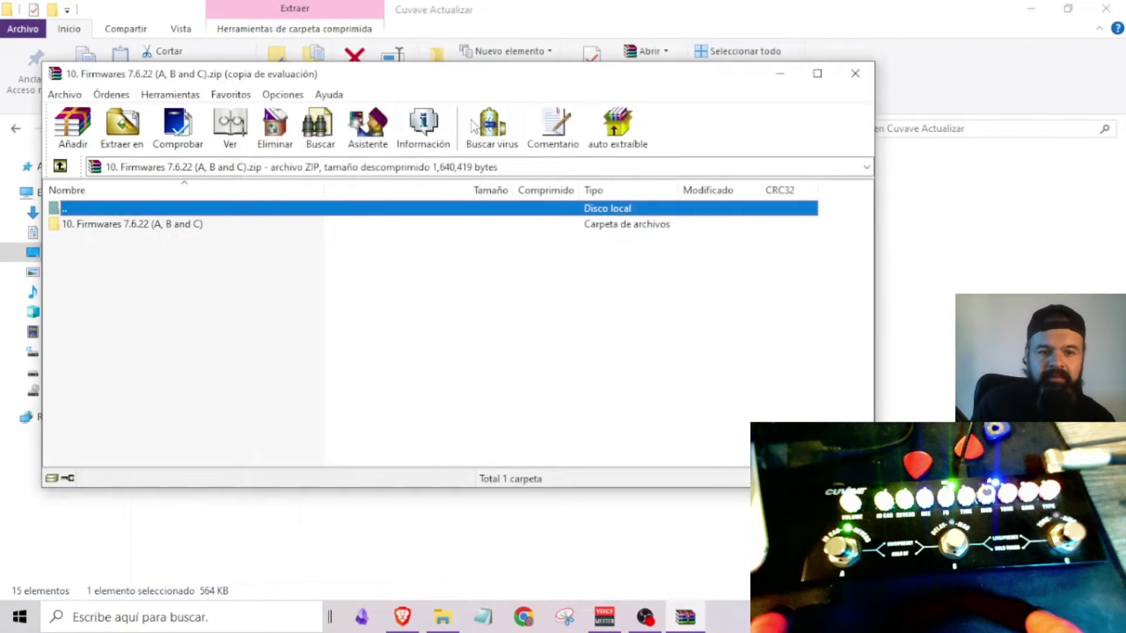
left_click(174, 226)
left_click(122, 126)
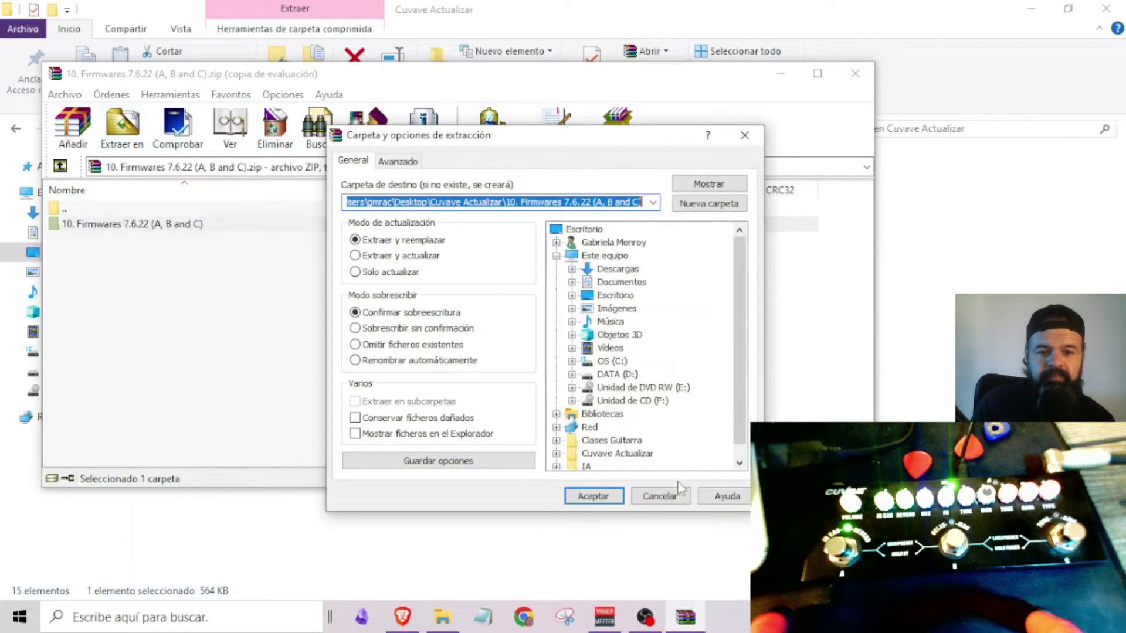
left_click(584, 496)
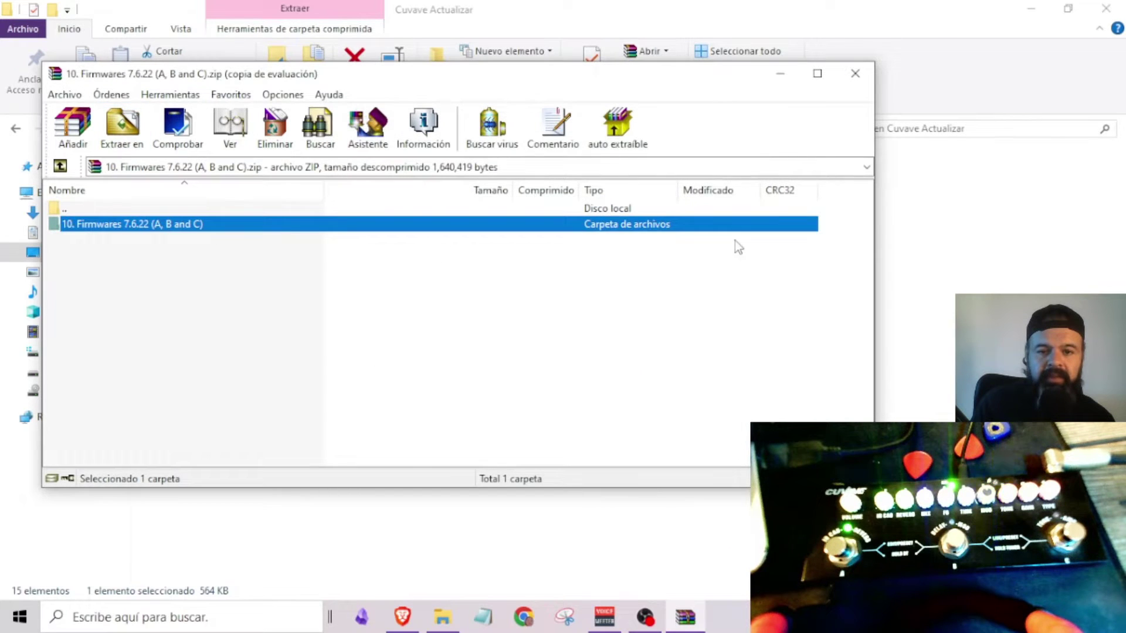
left_click(855, 74)
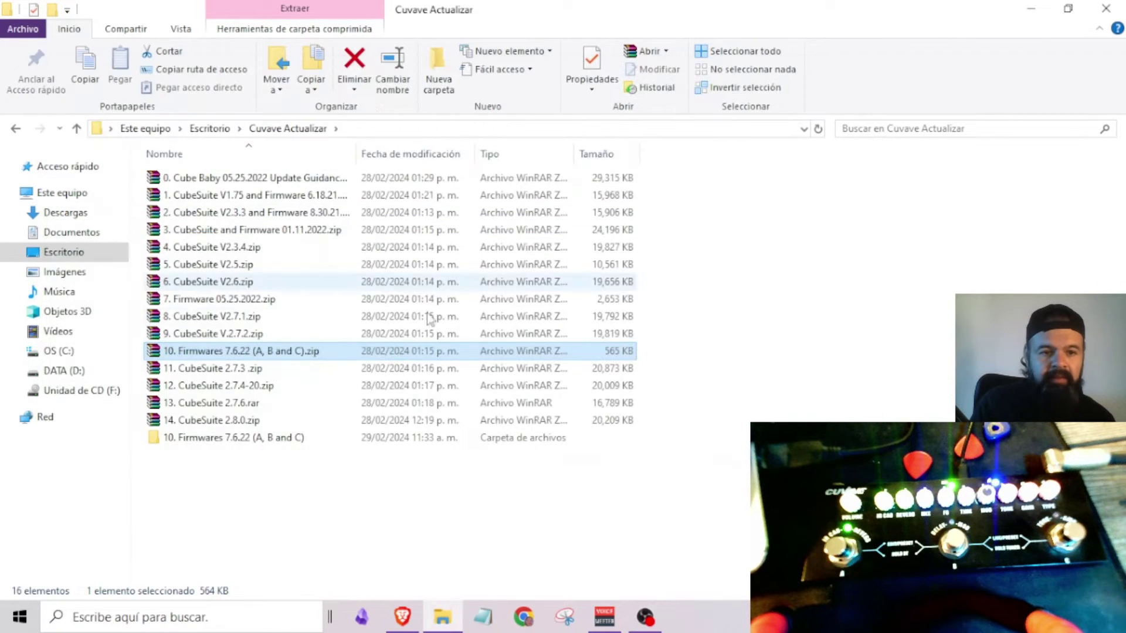
Examine the firmware files in the extracted folder's inner "10. Firmwares 7.6.22 (A, B and C)" folder and return to Cuvave Actualizar
double_click(235, 441)
double_click(259, 181)
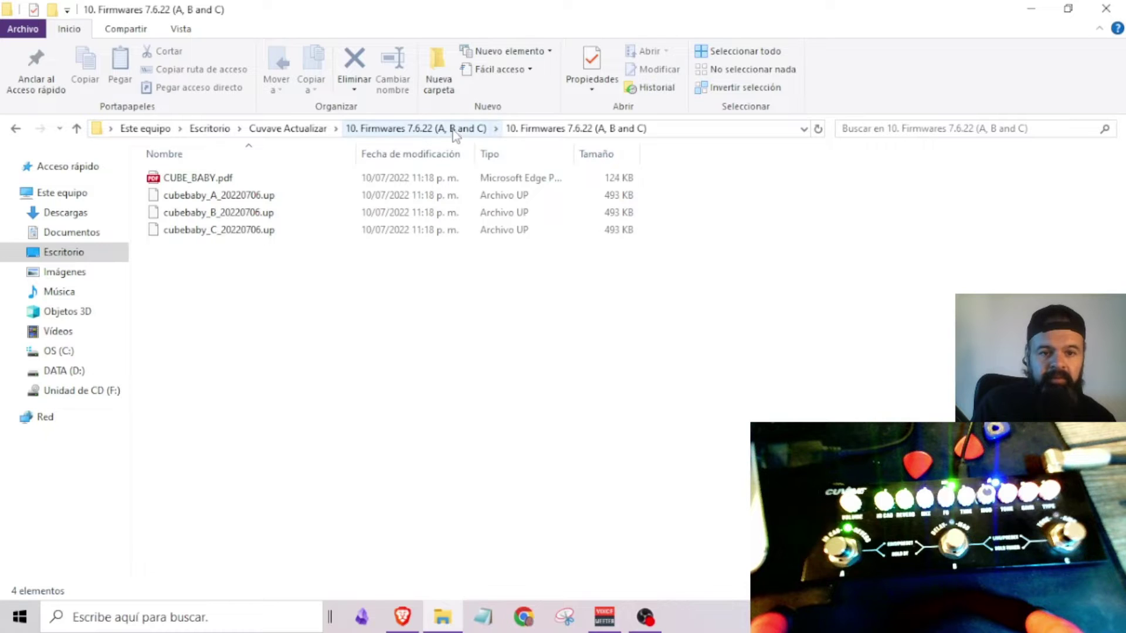
left_click(306, 130)
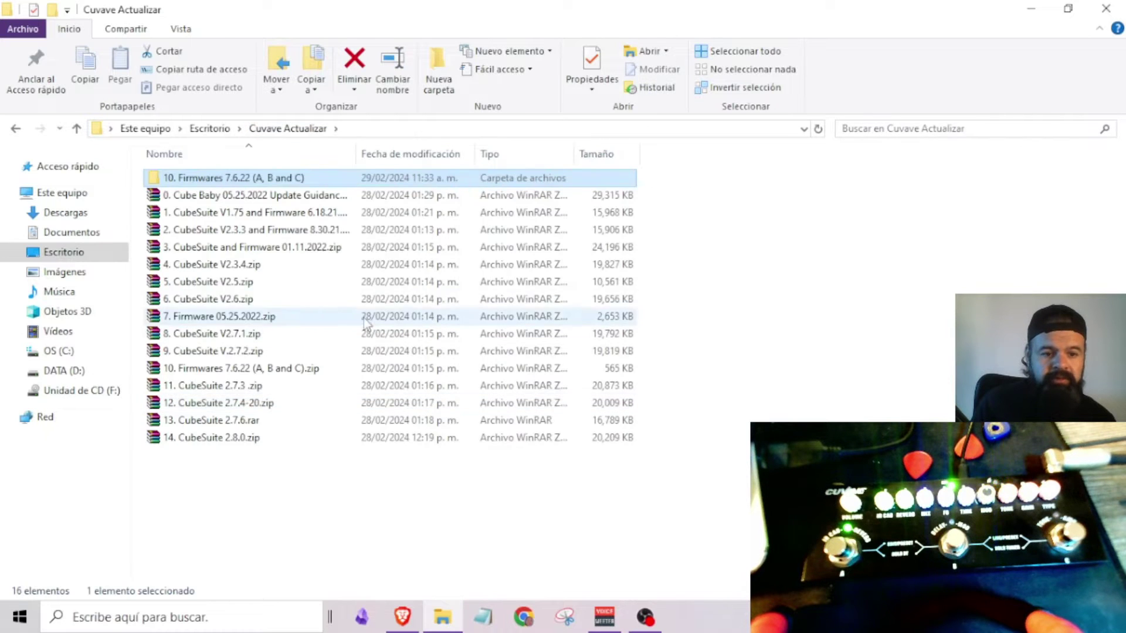
Go through the CubeSuite archives from 2.8.0 back to V2.3.4 and compare them with the 7.6.22 firmware and CubeSuite 2.7.3 archives
left_click(240, 439)
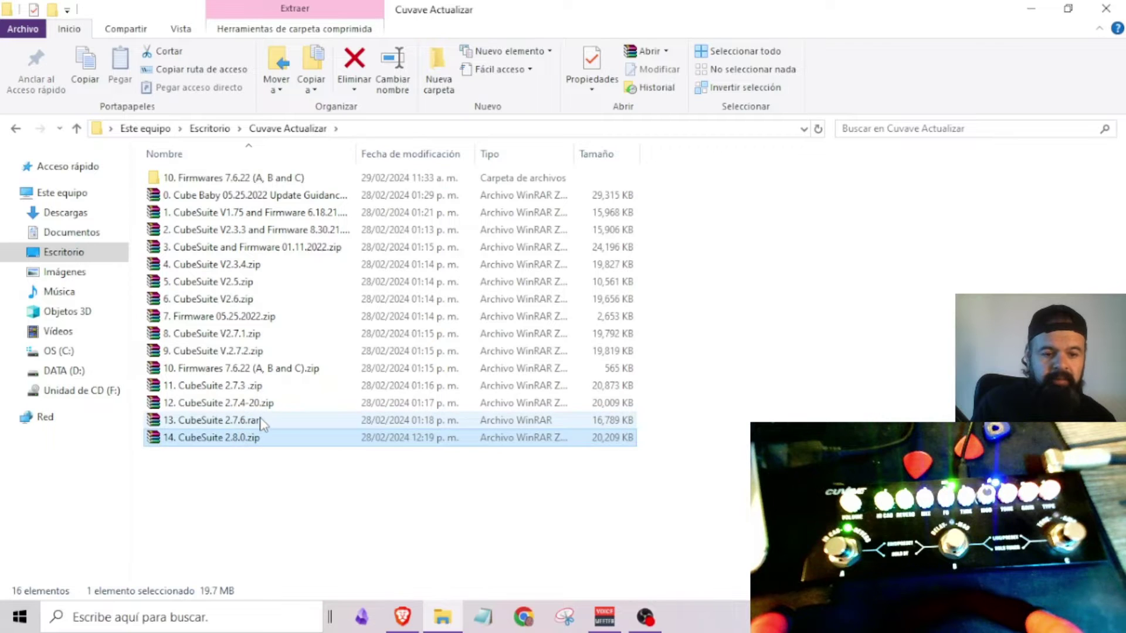
left_click(262, 422)
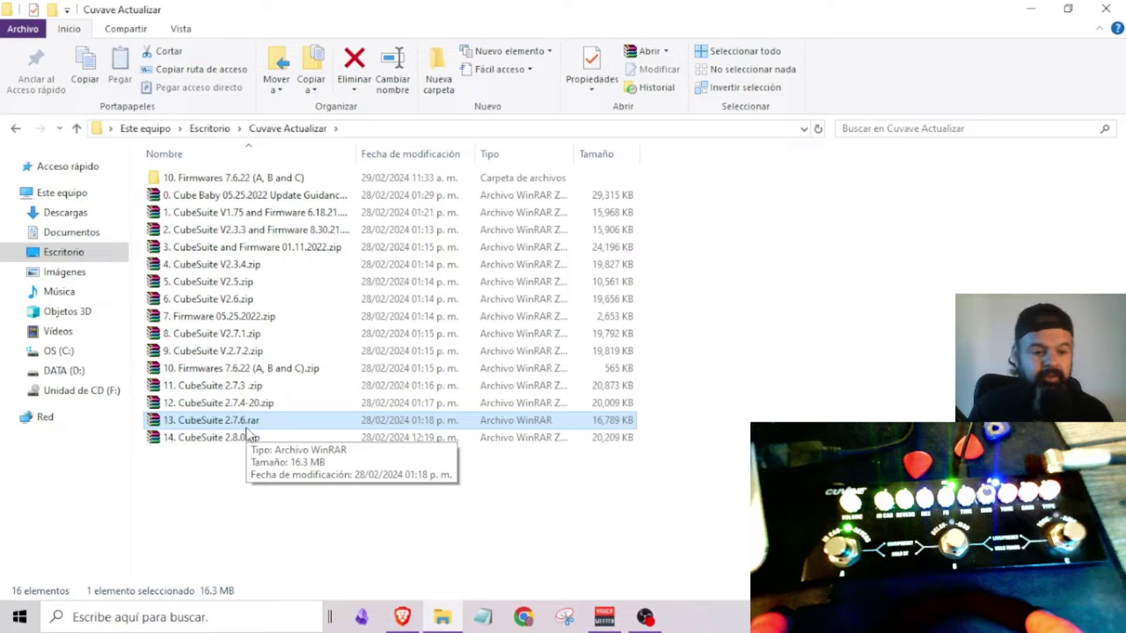
left_click(258, 407)
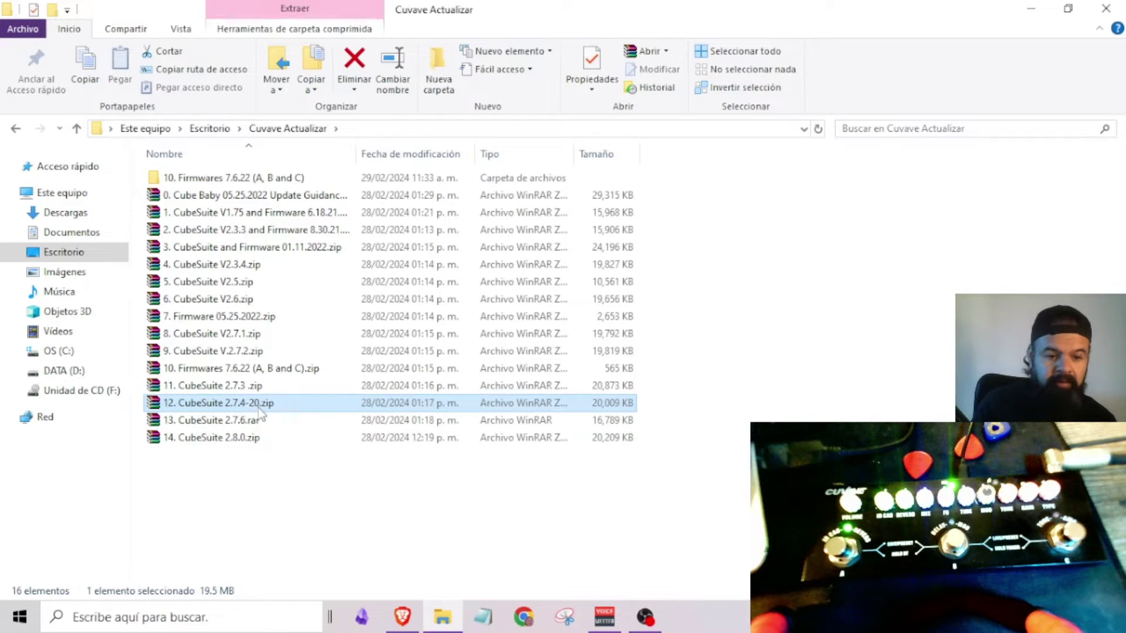
left_click(247, 388)
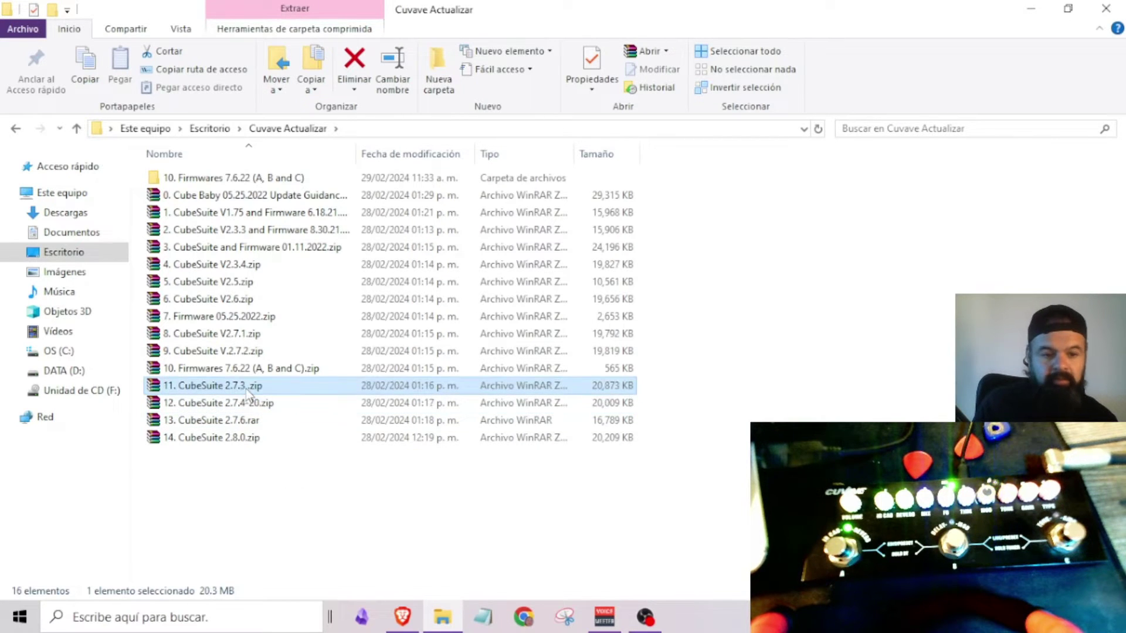
left_click(250, 352)
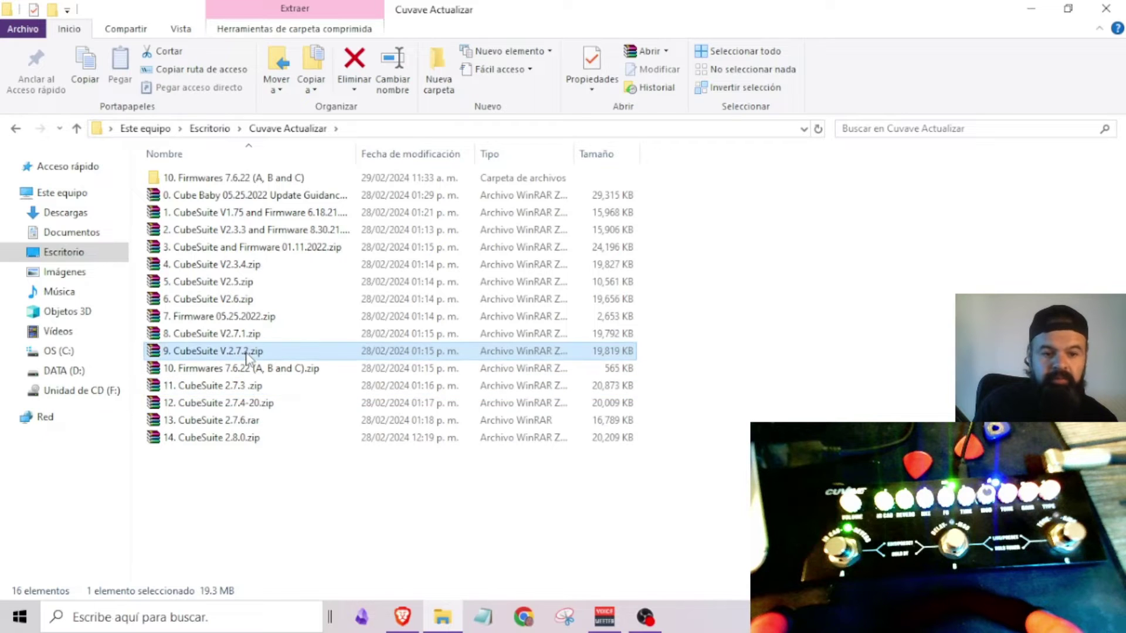
left_click(264, 334)
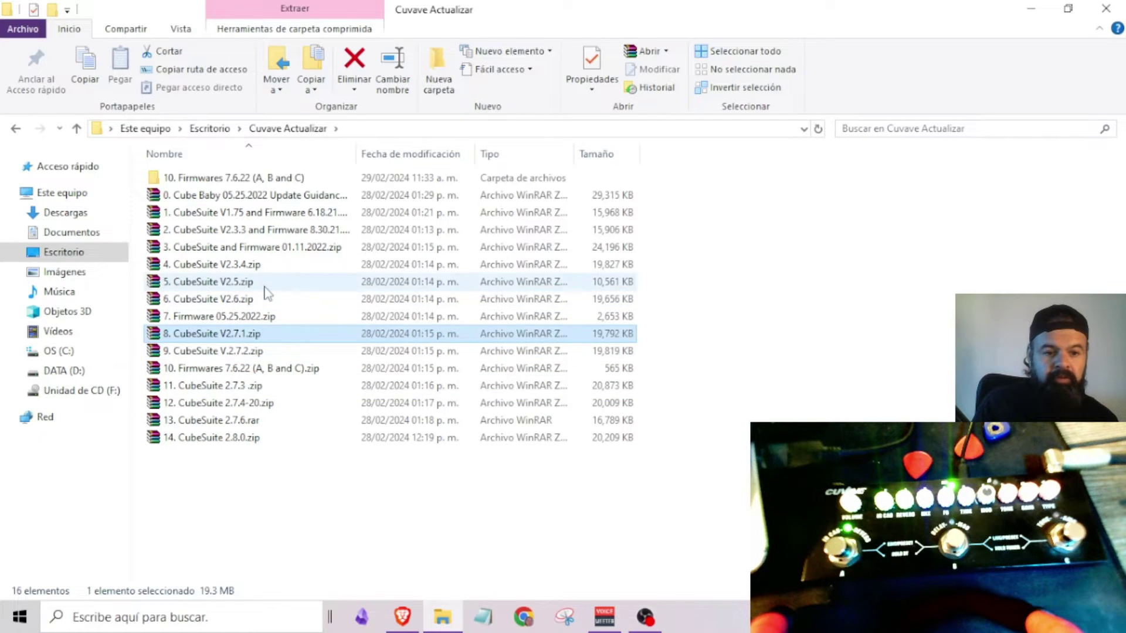
left_click(258, 282)
left_click(256, 264)
left_click(258, 334)
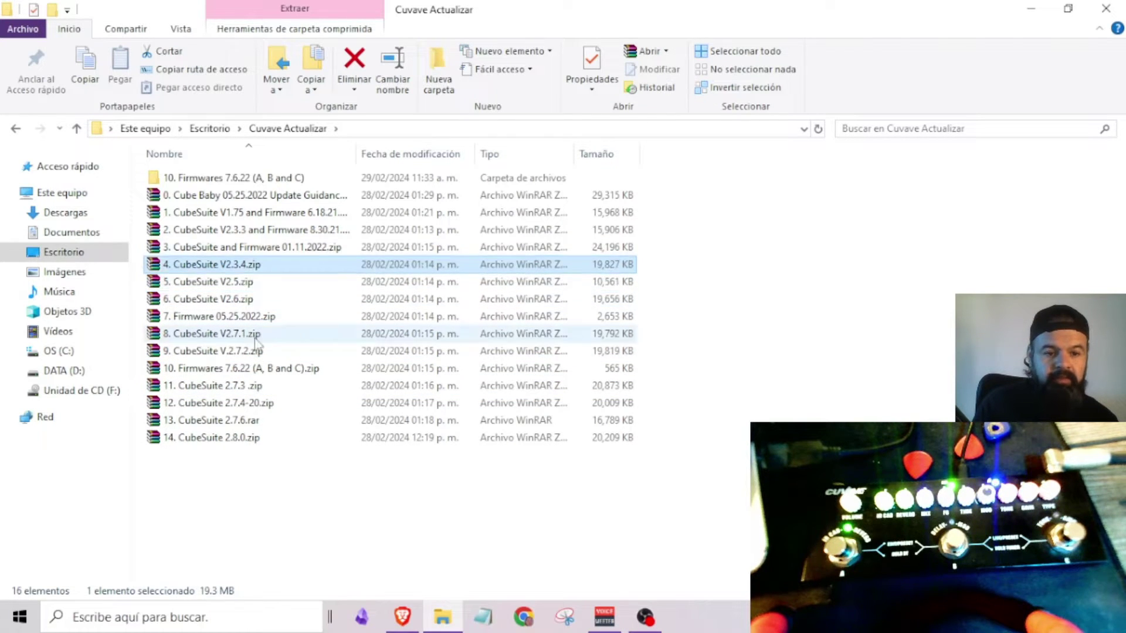
left_click(252, 351)
left_click_drag(214, 350, 237, 394)
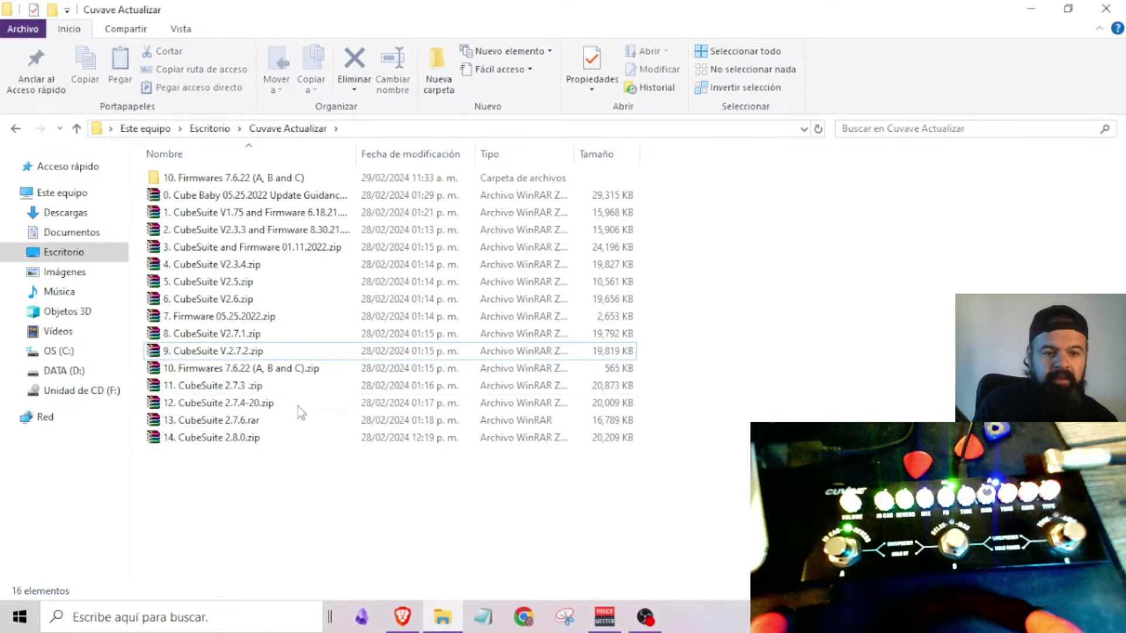
left_click(235, 376)
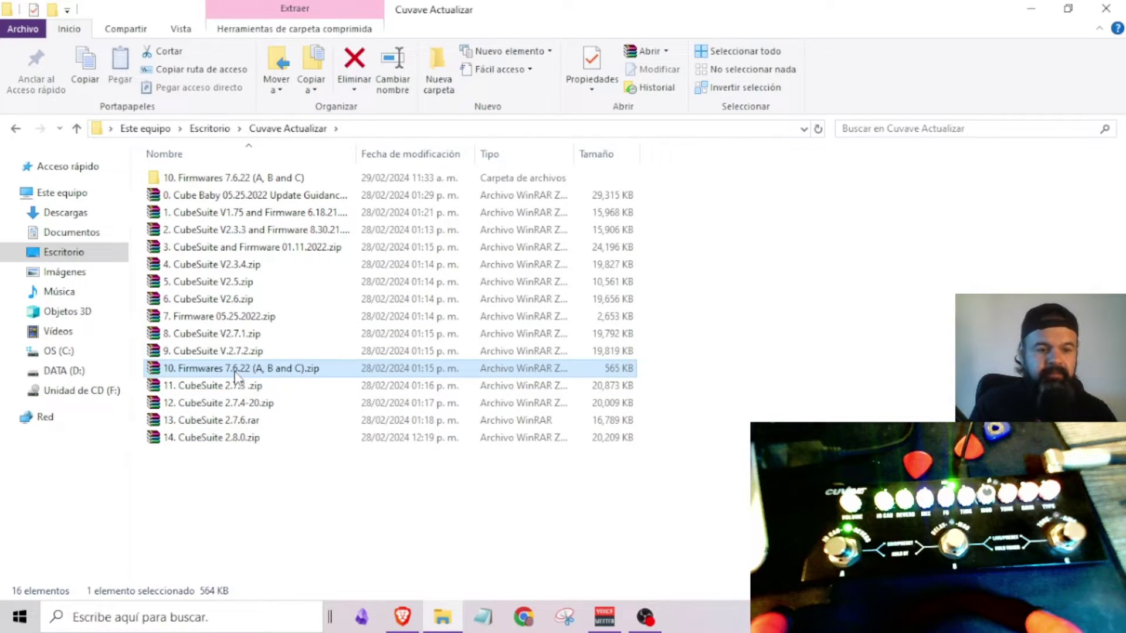
left_click(232, 387)
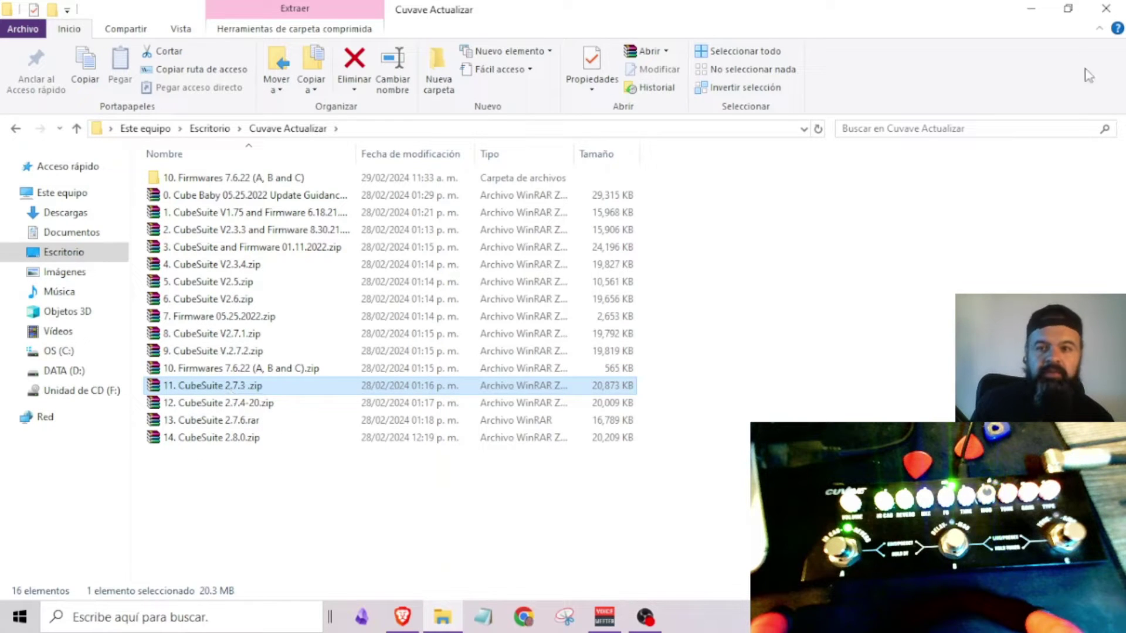
Launch CubeSuite from its desktop shortcut, allow it to run, and open its Write the firmware function
key("super+d")
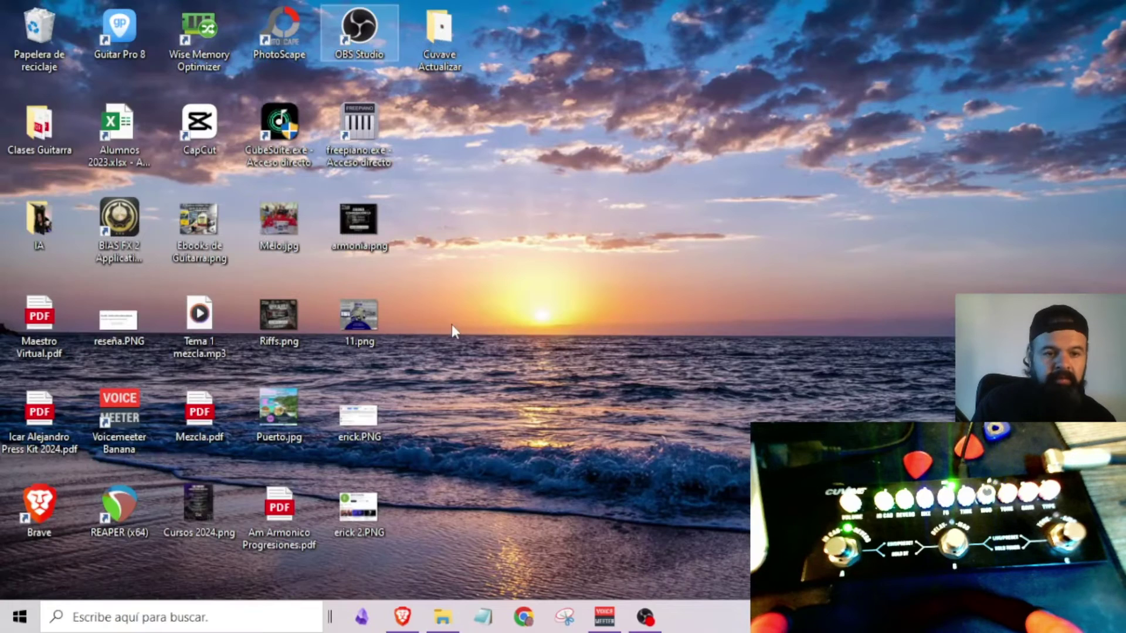
left_click(284, 129)
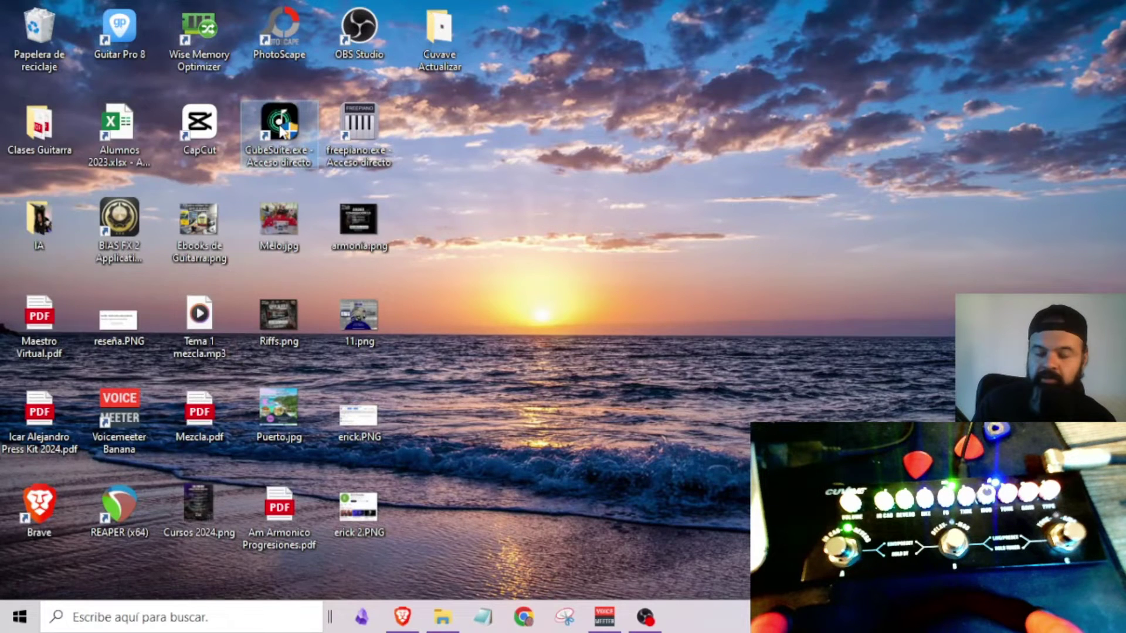
double_click(281, 131)
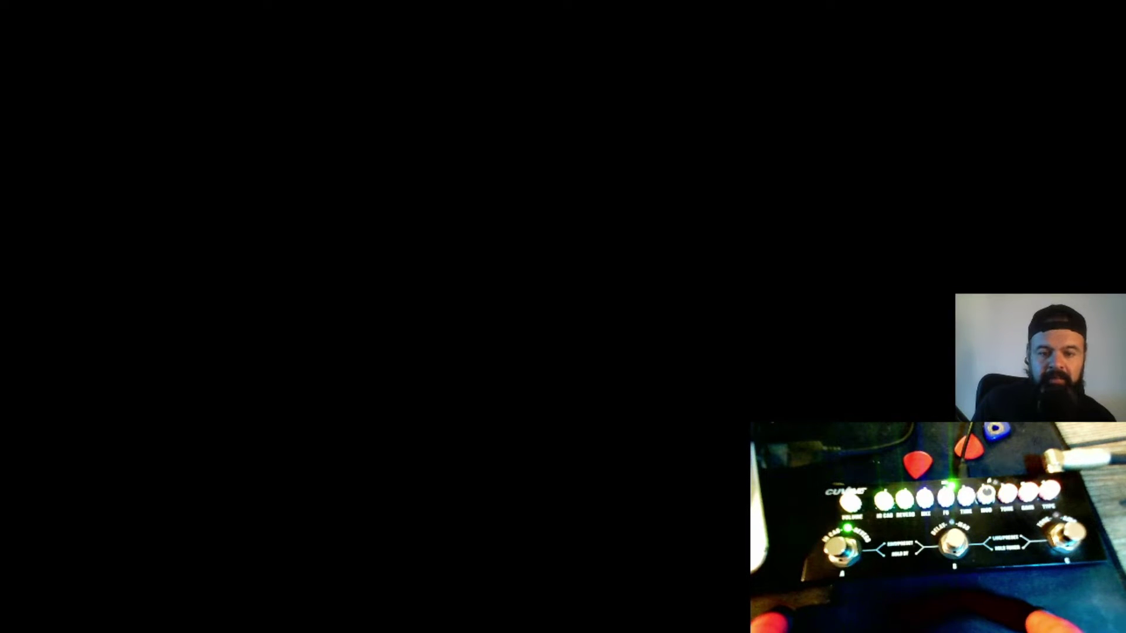
left_click(549, 375)
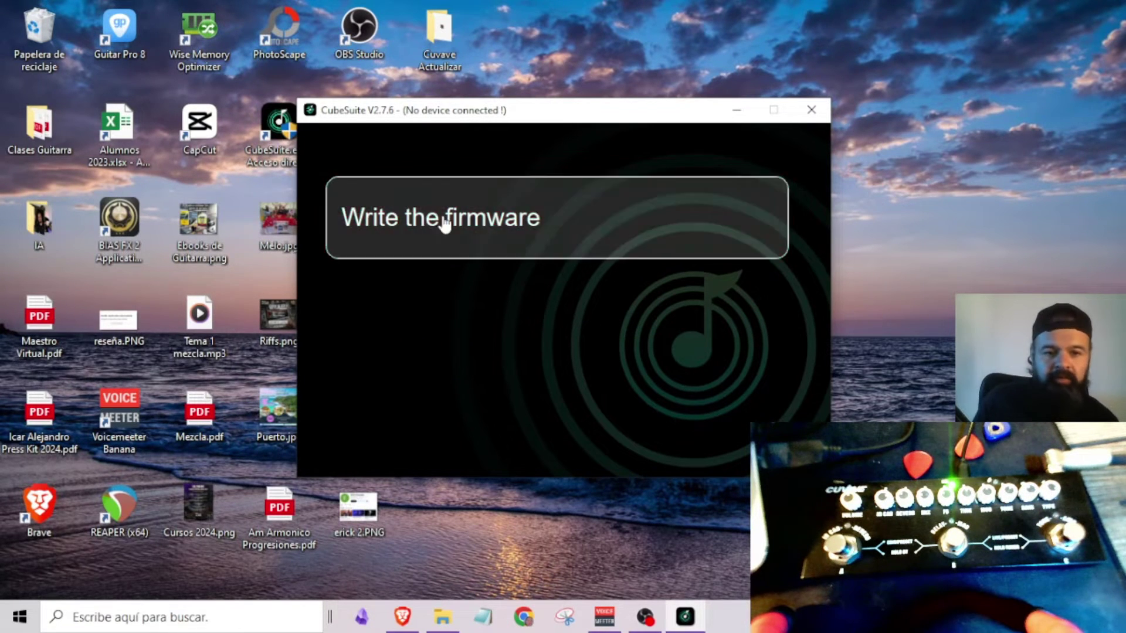
left_click(480, 223)
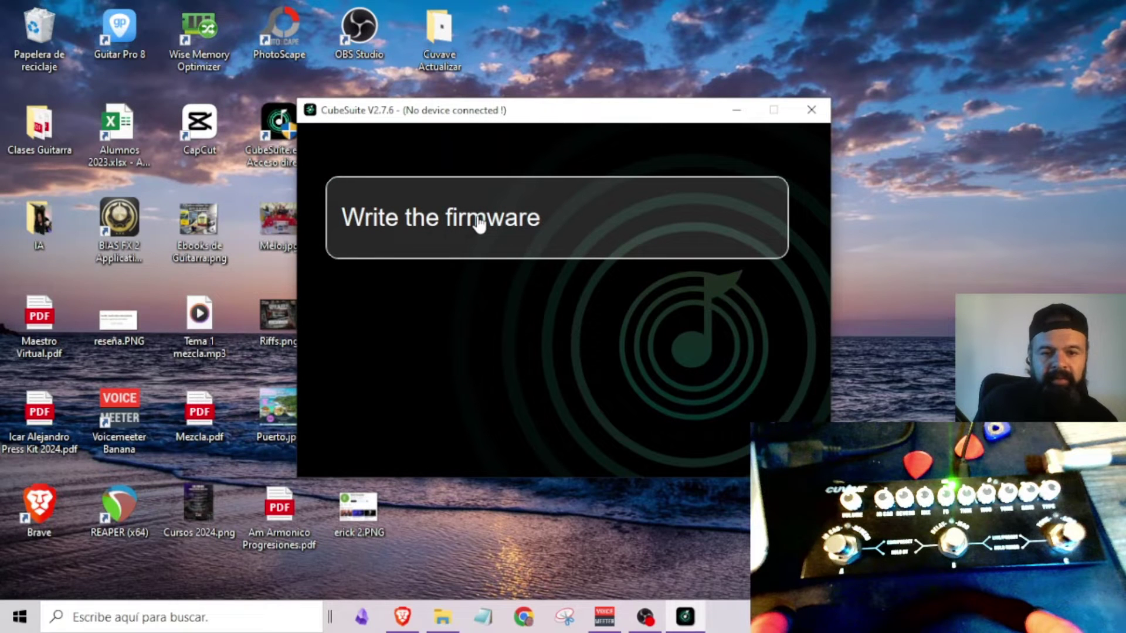
left_click(522, 251)
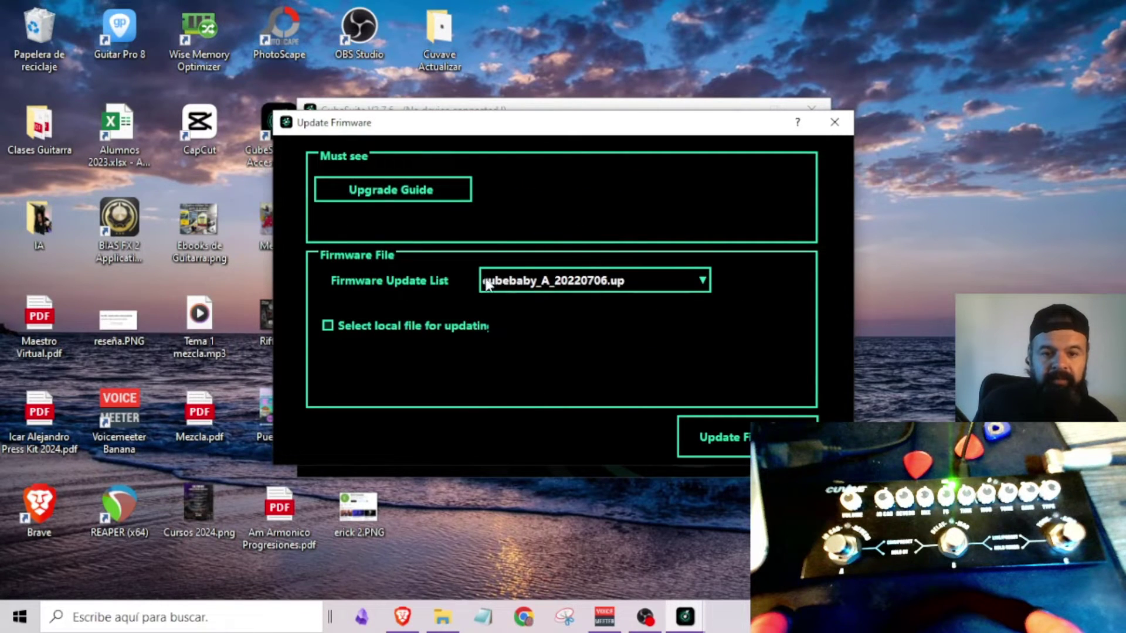
Check the files offered in the Firmware Update List, then enable selecting a local file for updating
left_click(698, 282)
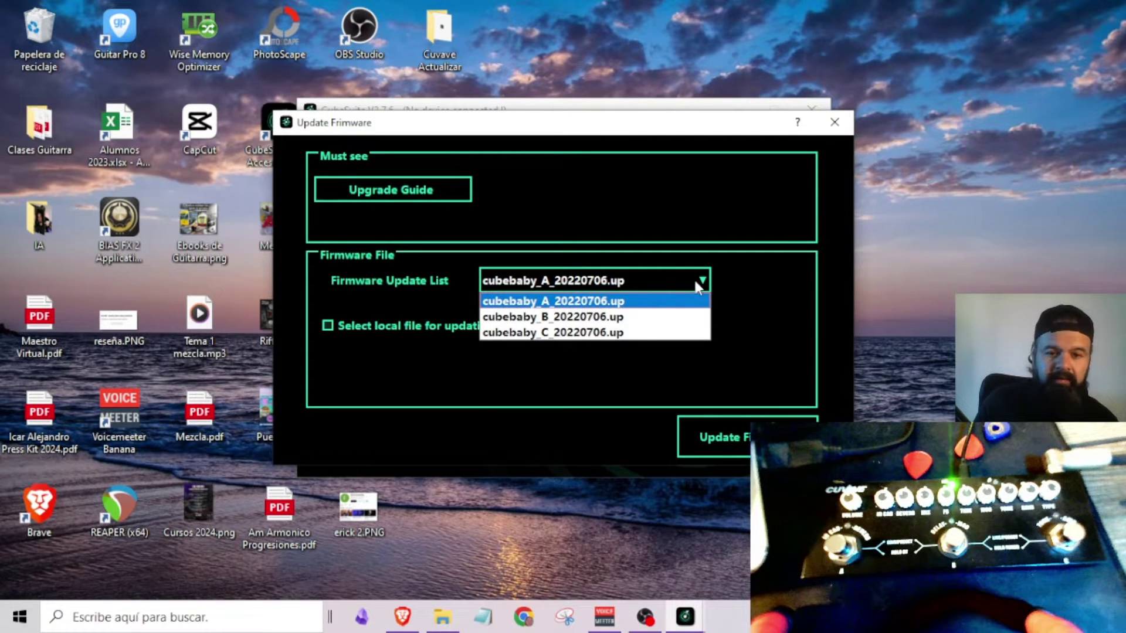
left_click(676, 177)
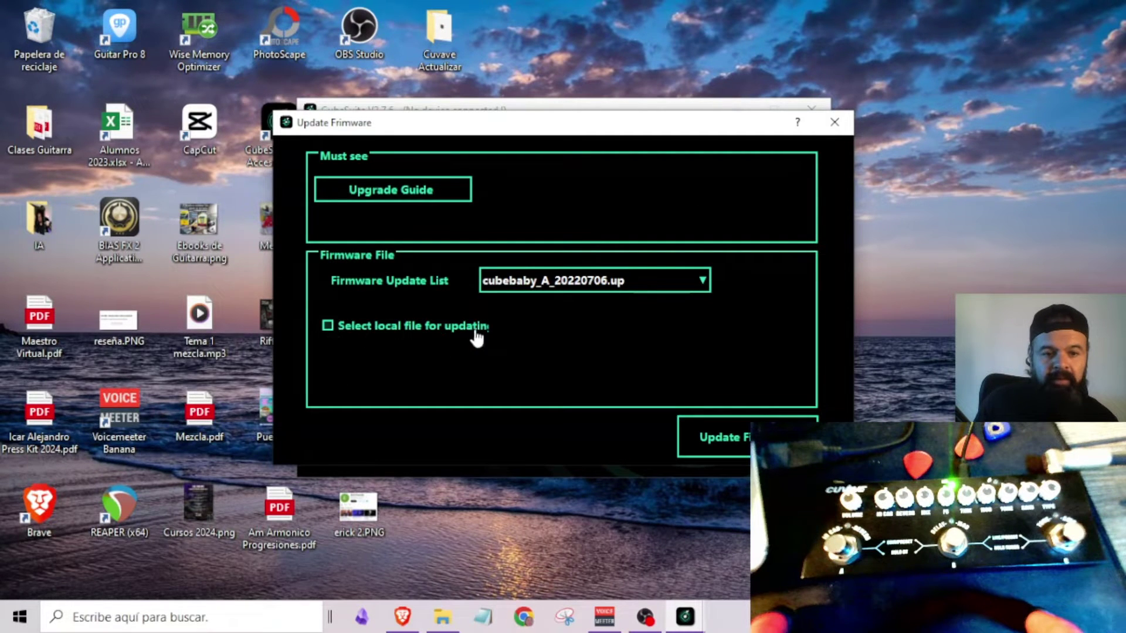
left_click(332, 329)
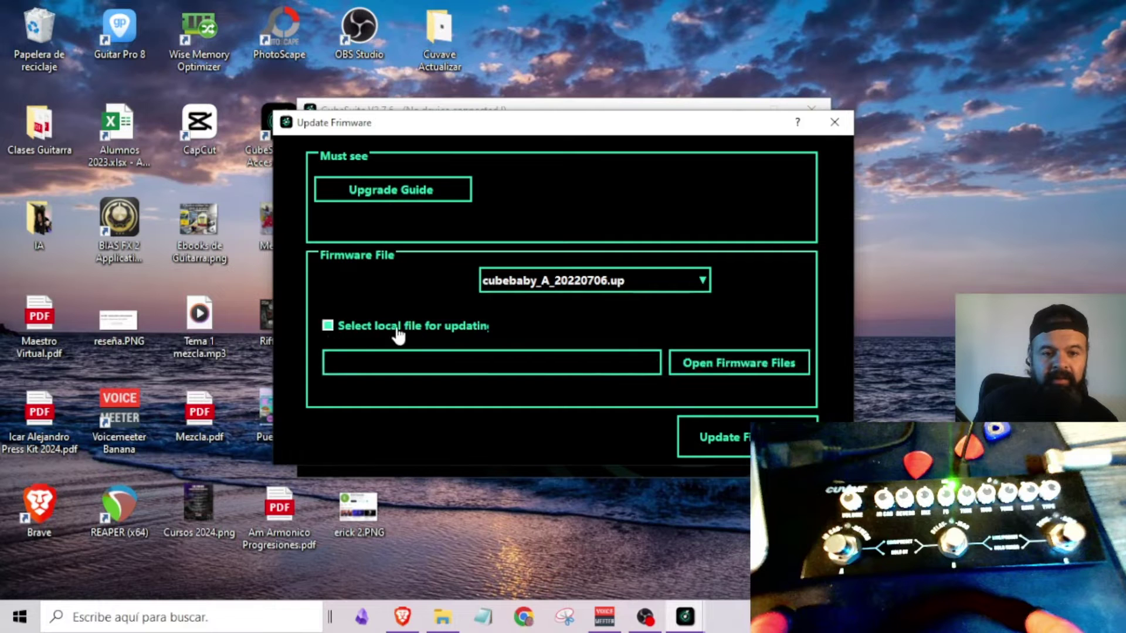
Browse for a local firmware file in Cuvave Actualizar on the desktop, down to the inner "10. Firmwares 7.6.22 (A, B and C)" folder
left_click(761, 369)
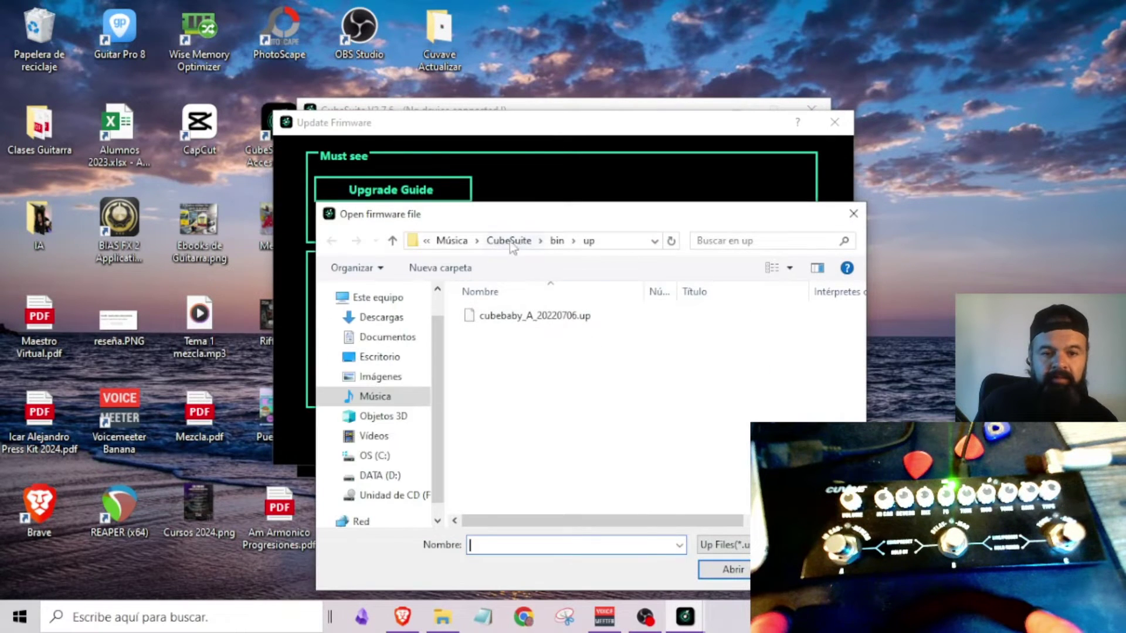
left_click(379, 356)
double_click(574, 343)
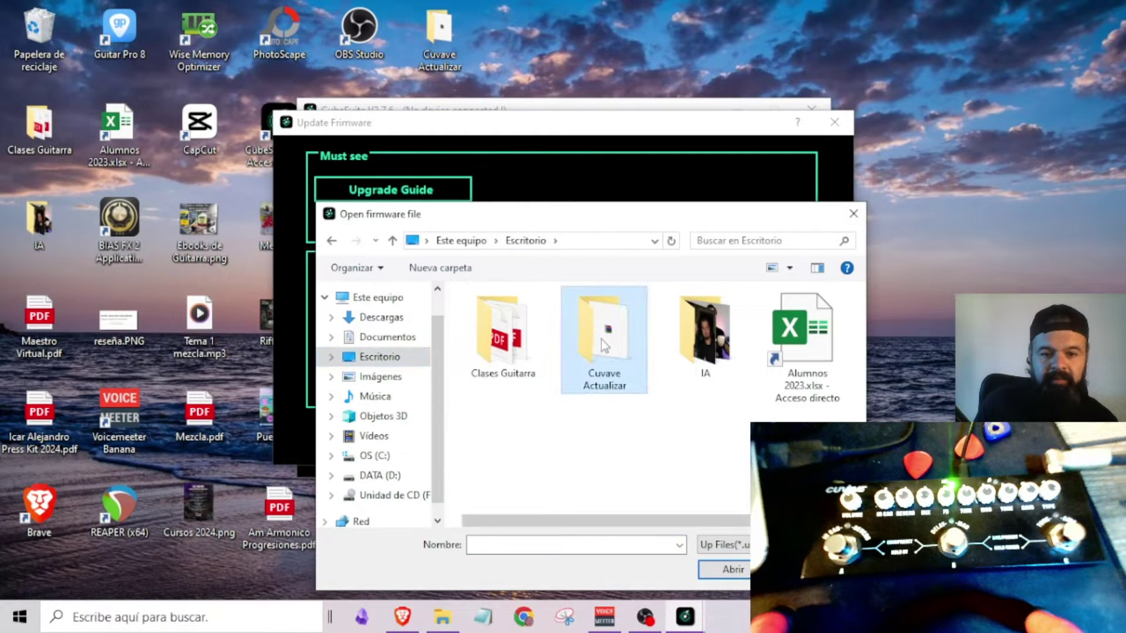
left_click_drag(315, 205, 196, 119)
left_click(402, 156)
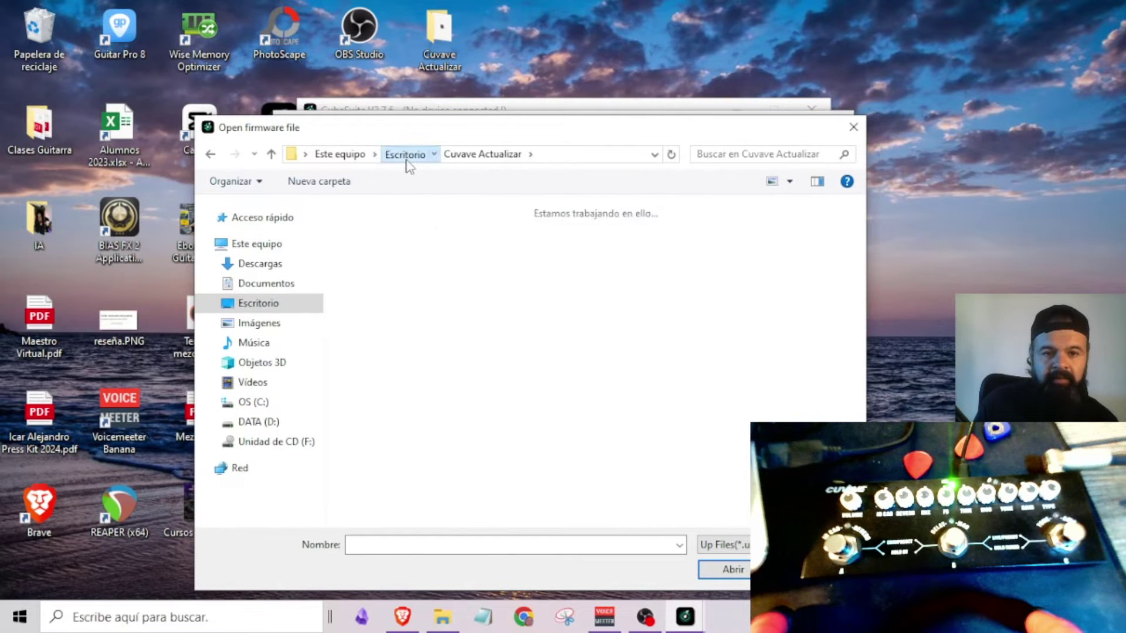
double_click(460, 261)
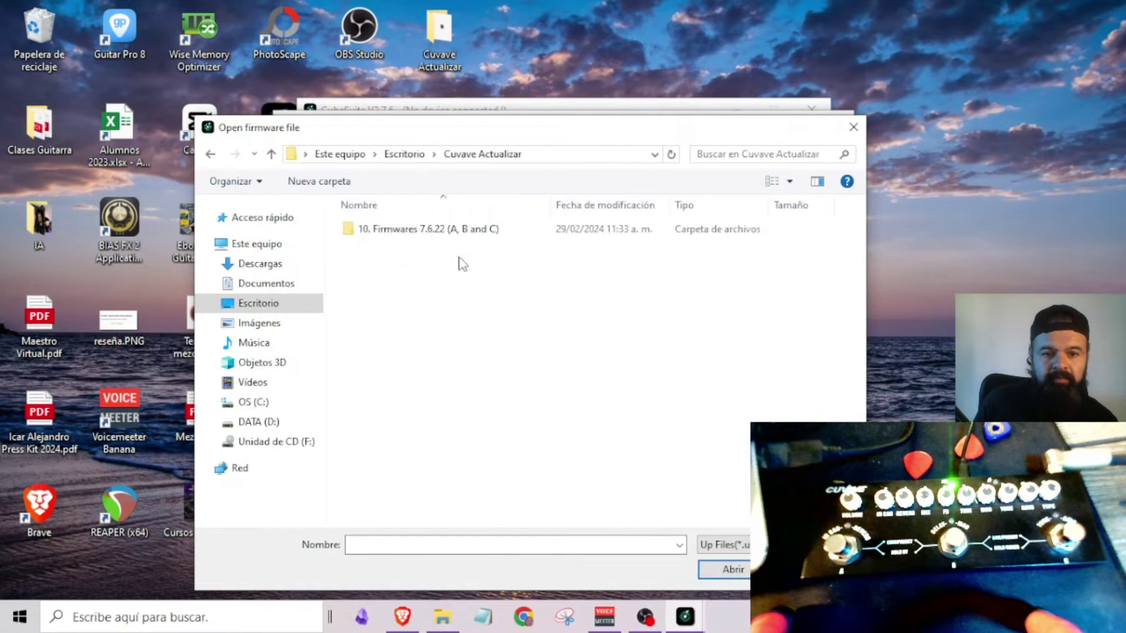
double_click(436, 234)
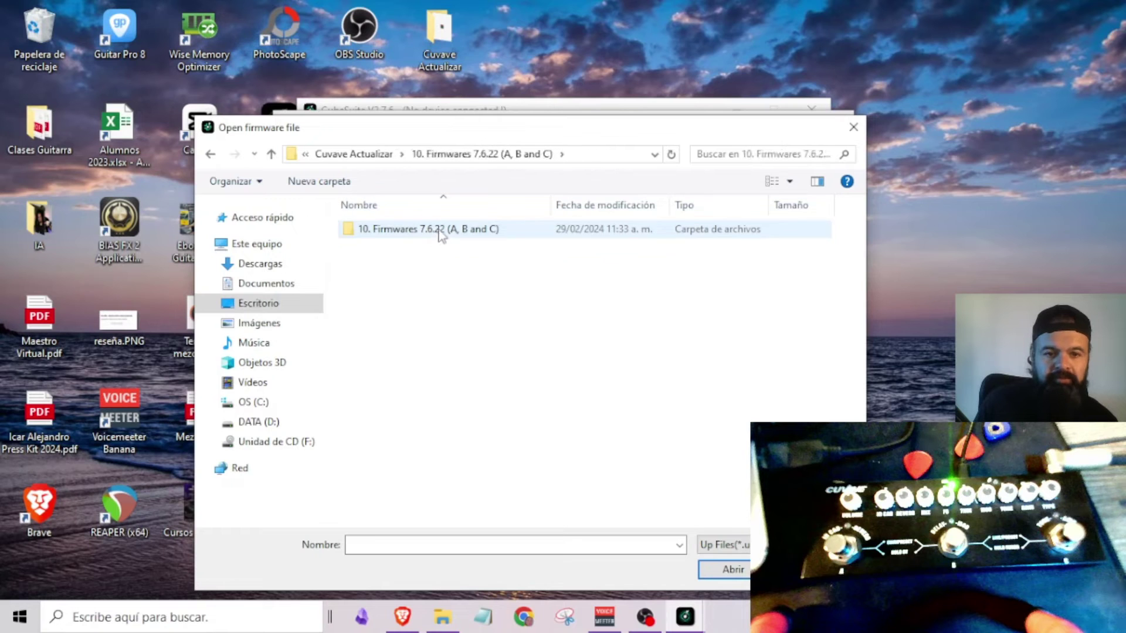
double_click(440, 233)
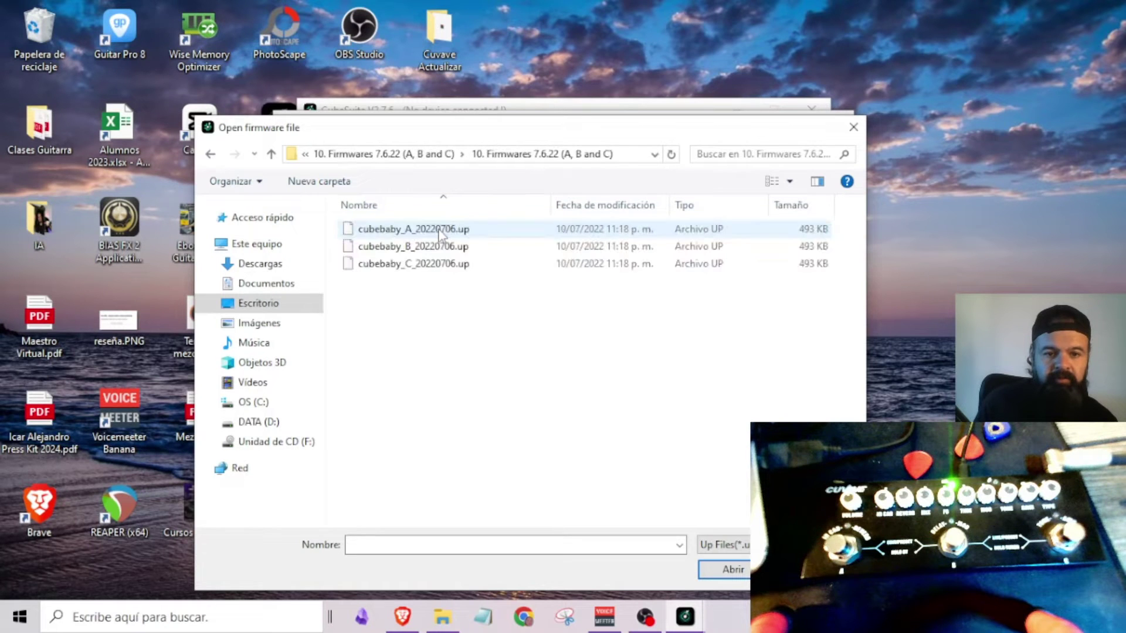
Load cubebaby_C_20220706.up, run the firmware update with it, and dismiss the resulting dialog
left_click(440, 267)
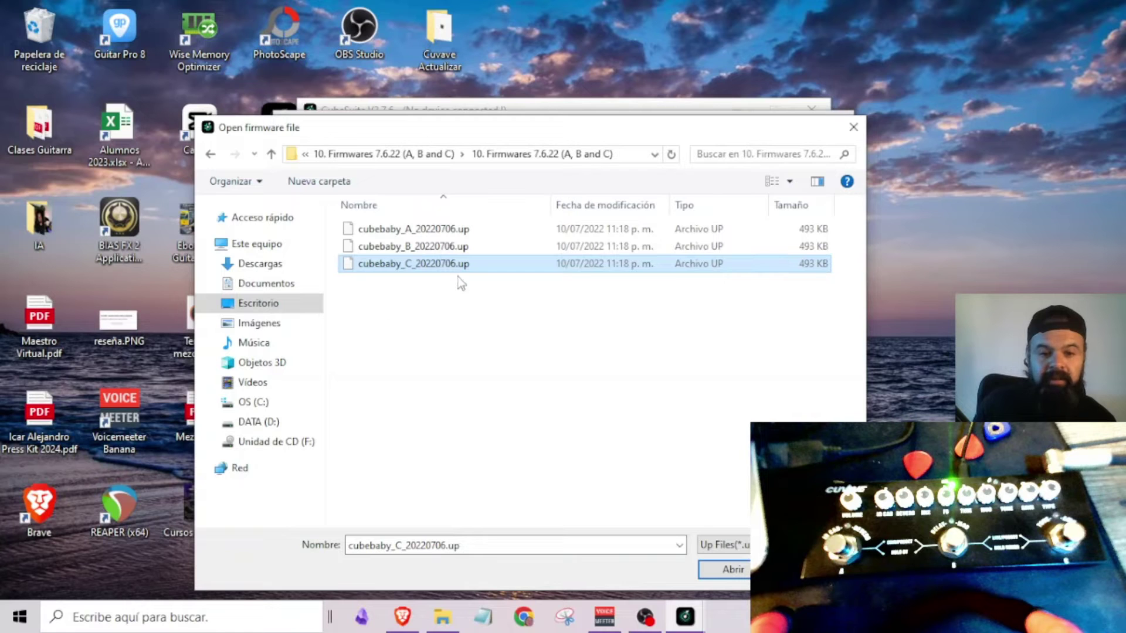
left_click(735, 578)
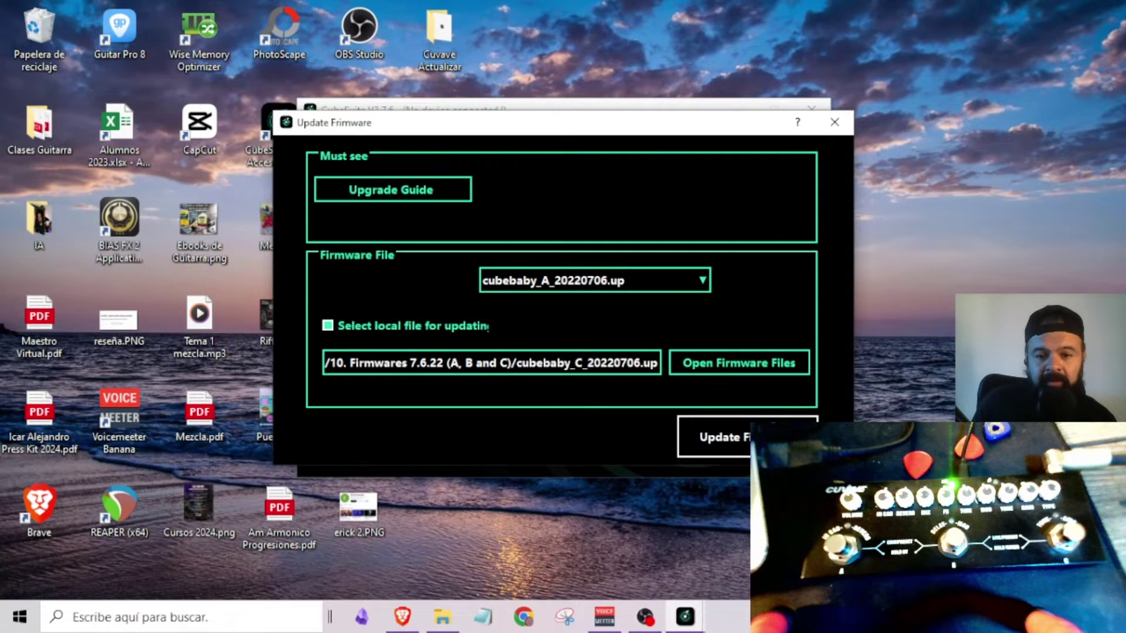
left_click(727, 437)
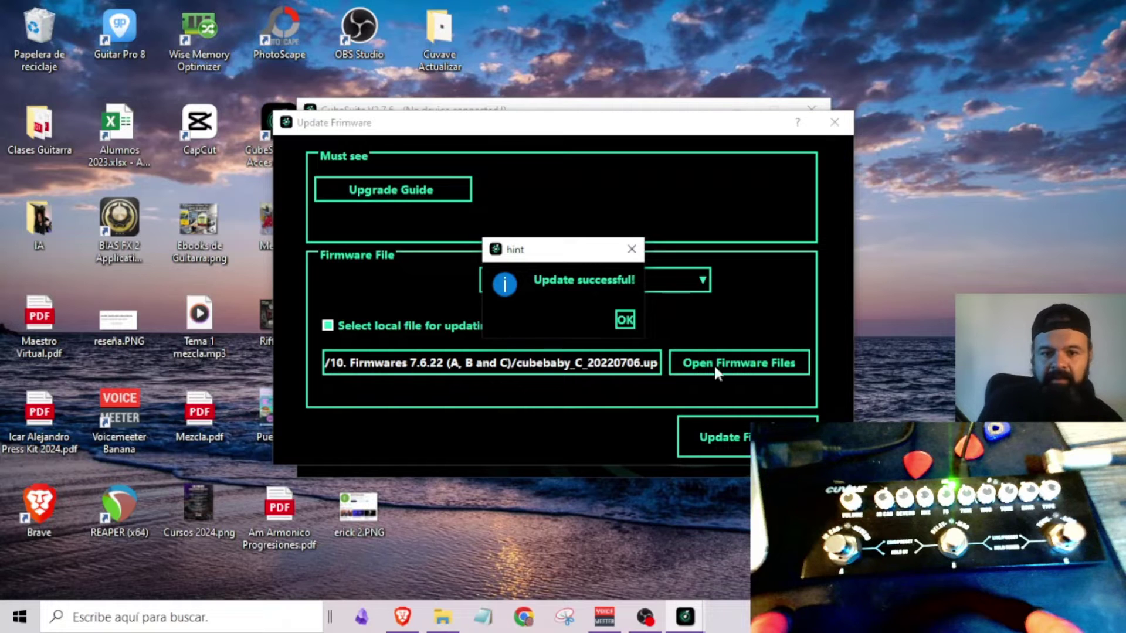
left_click(624, 319)
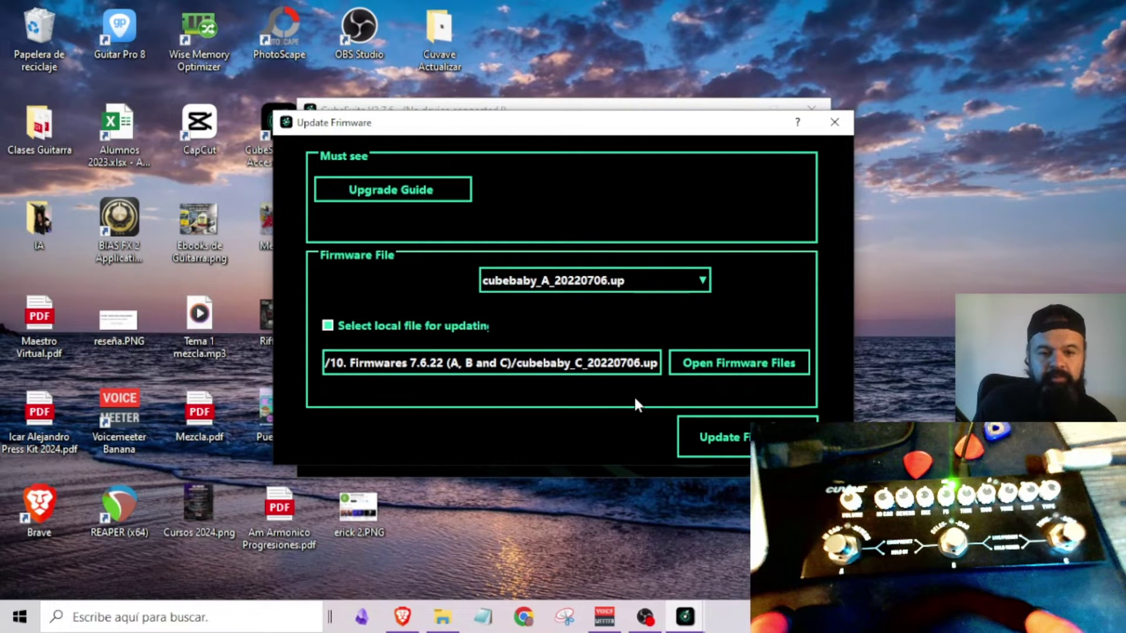
Try to update the firmware with the local file cubebaby_A_20220706.up
left_click(748, 370)
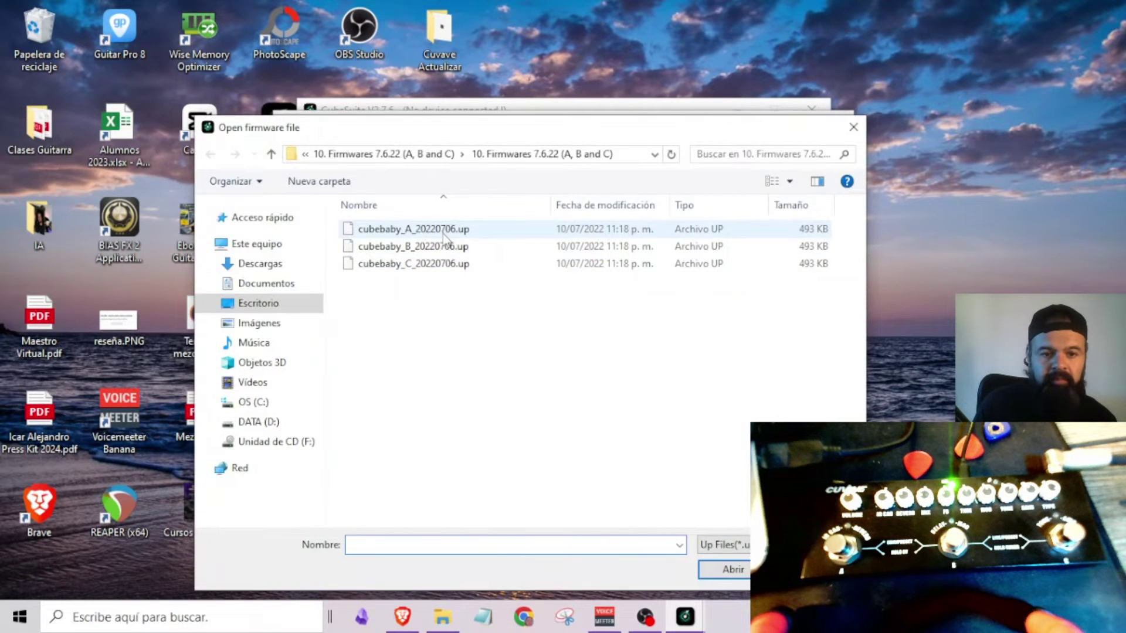
left_click(444, 230)
double_click(443, 232)
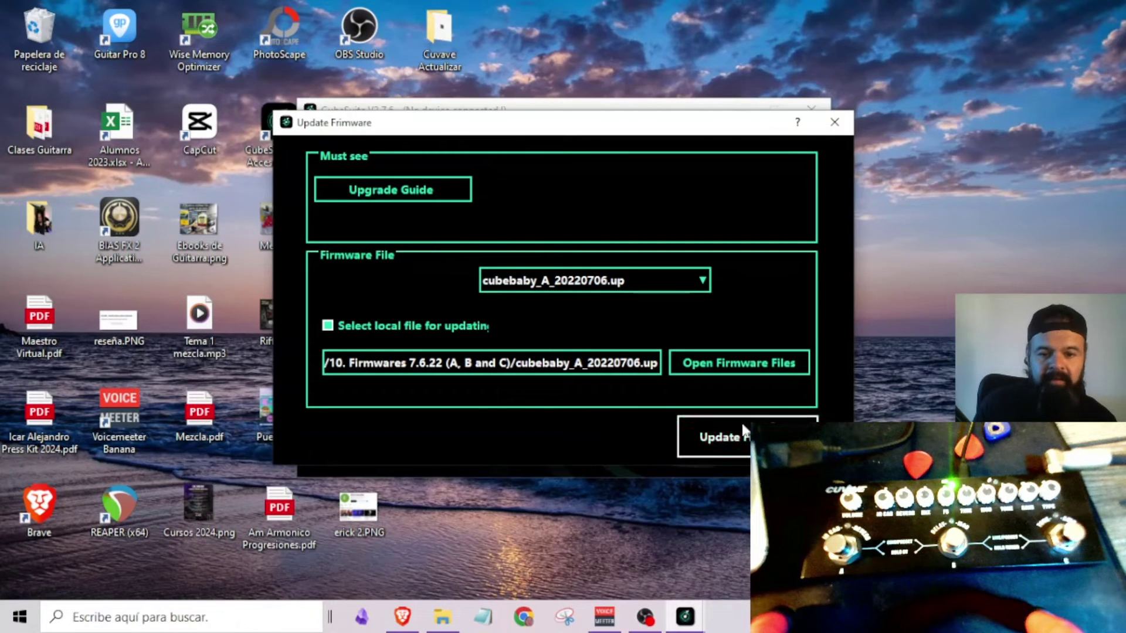
left_click(729, 445)
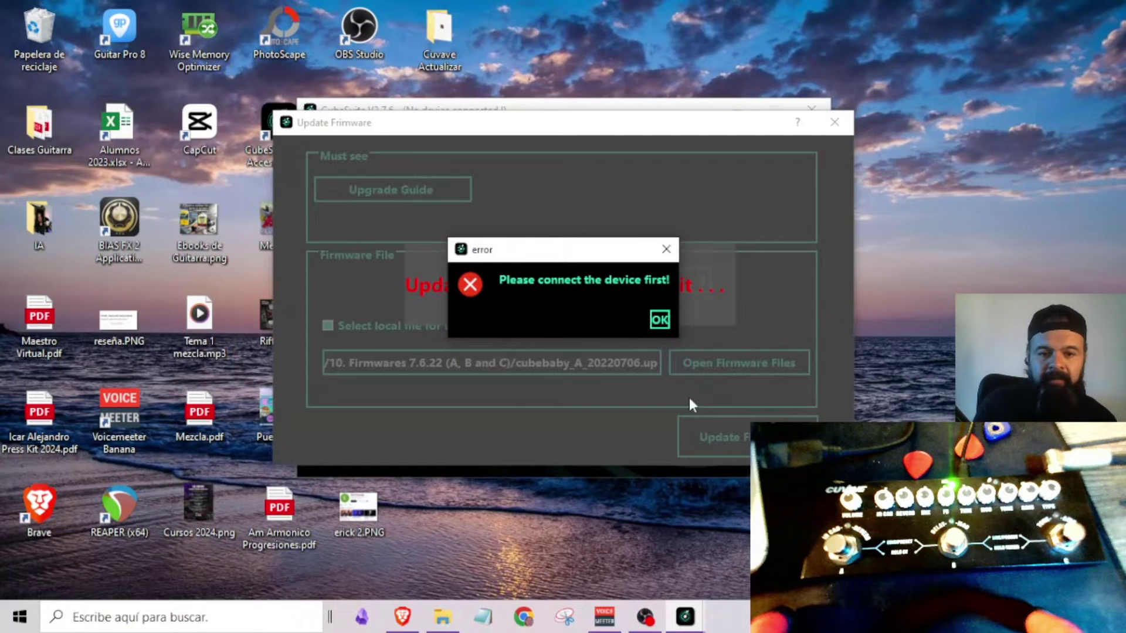
left_click(659, 320)
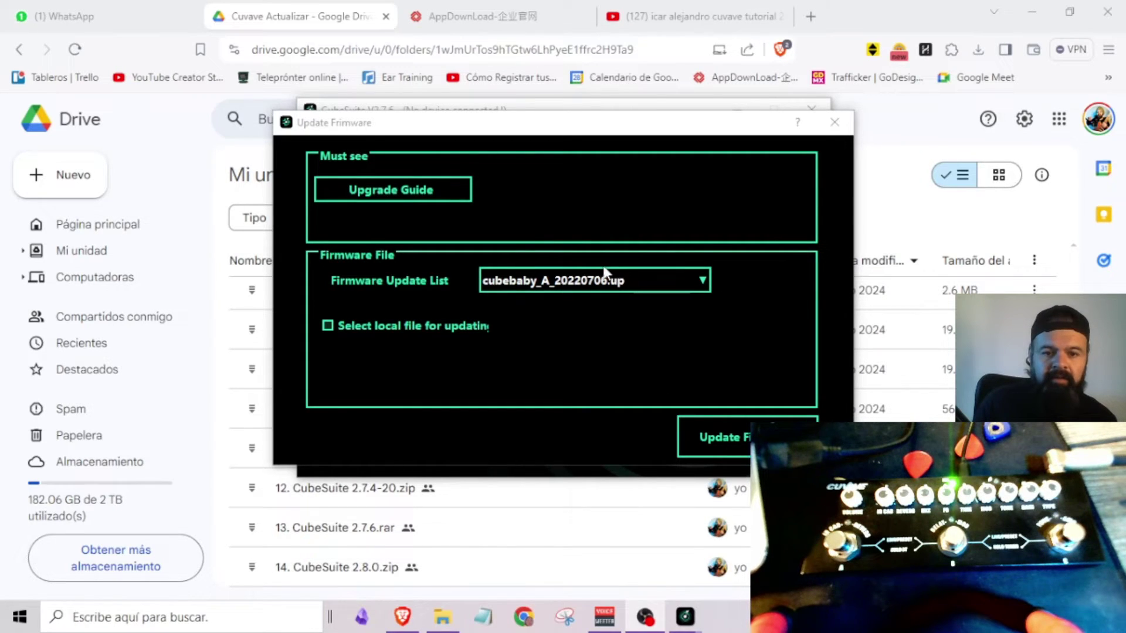
Switch to the Cuvave Actualizar folder in File Explorer and extract "14. CubeSuite 2.8.0.zip" with WinRAR to the suggested destination folder, closing the archive
mouse_move(398, 621)
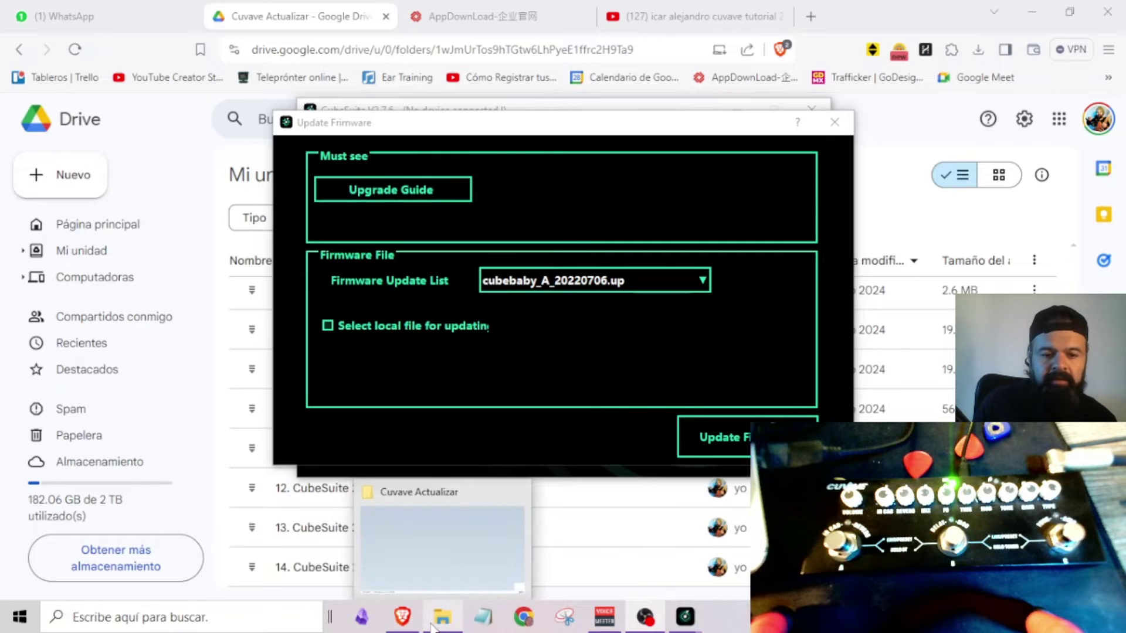
left_click(414, 546)
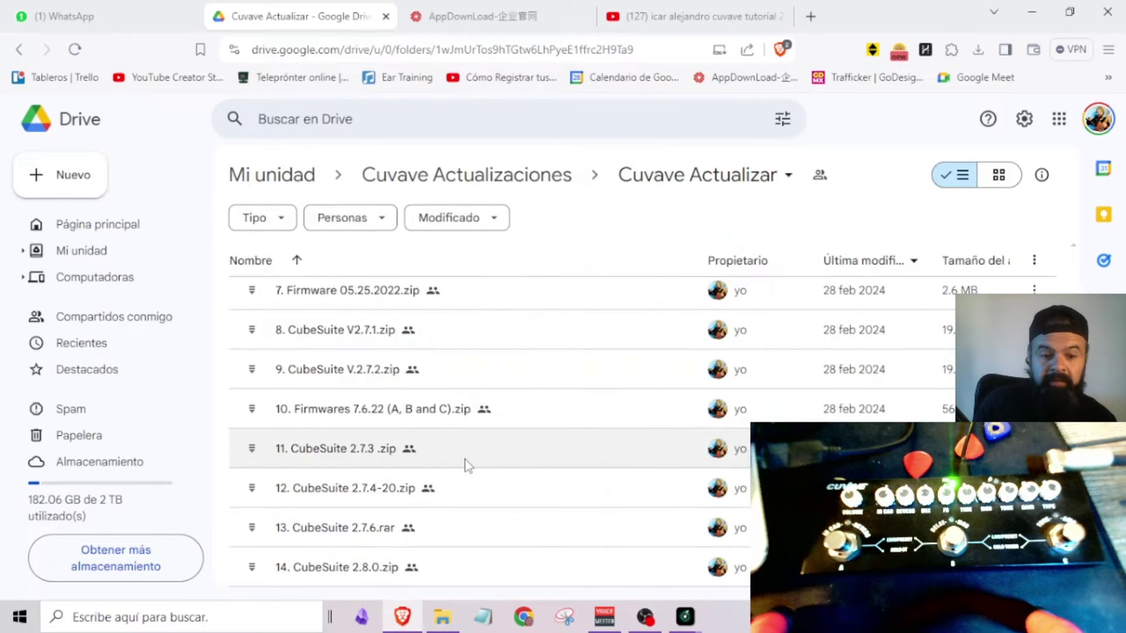
mouse_move(442, 613)
left_click(427, 532)
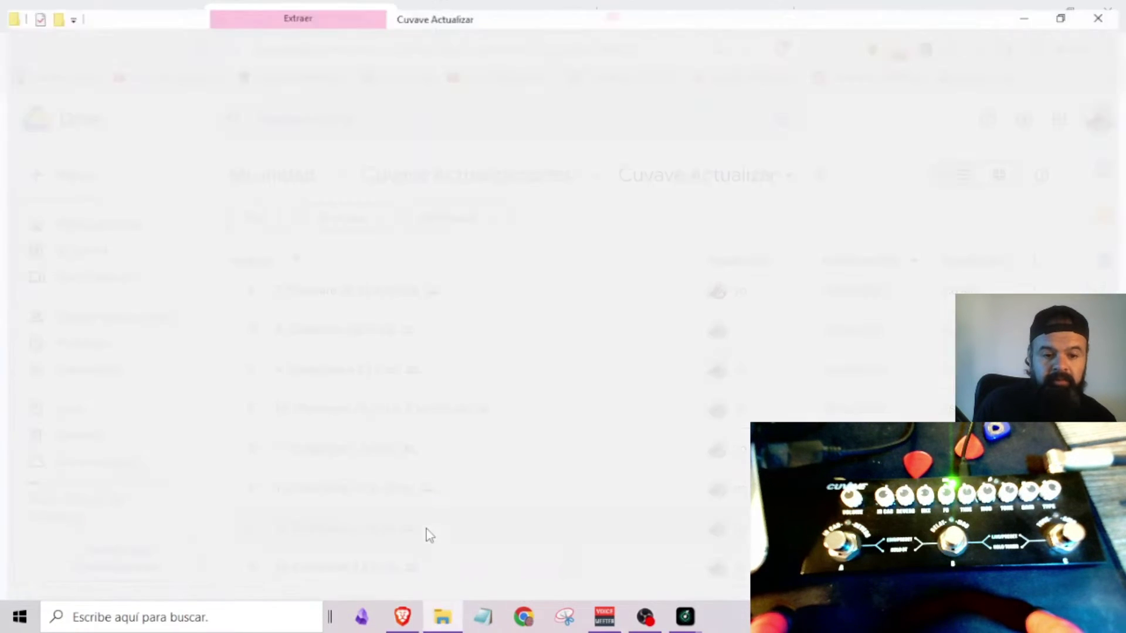
double_click(228, 439)
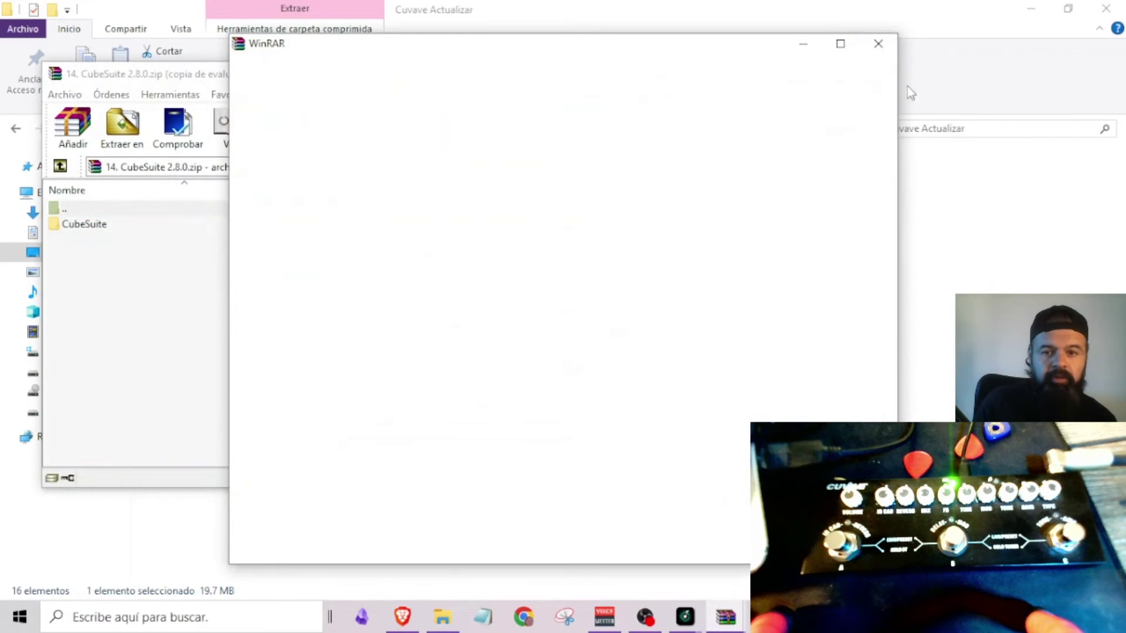
left_click(878, 44)
left_click(83, 225)
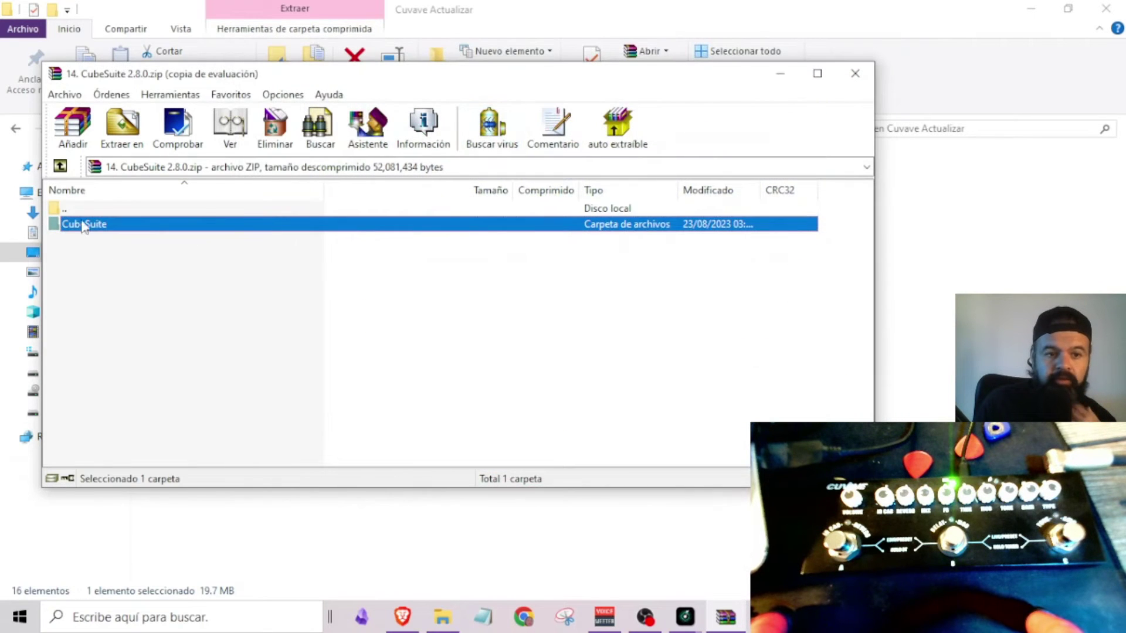
left_click(124, 141)
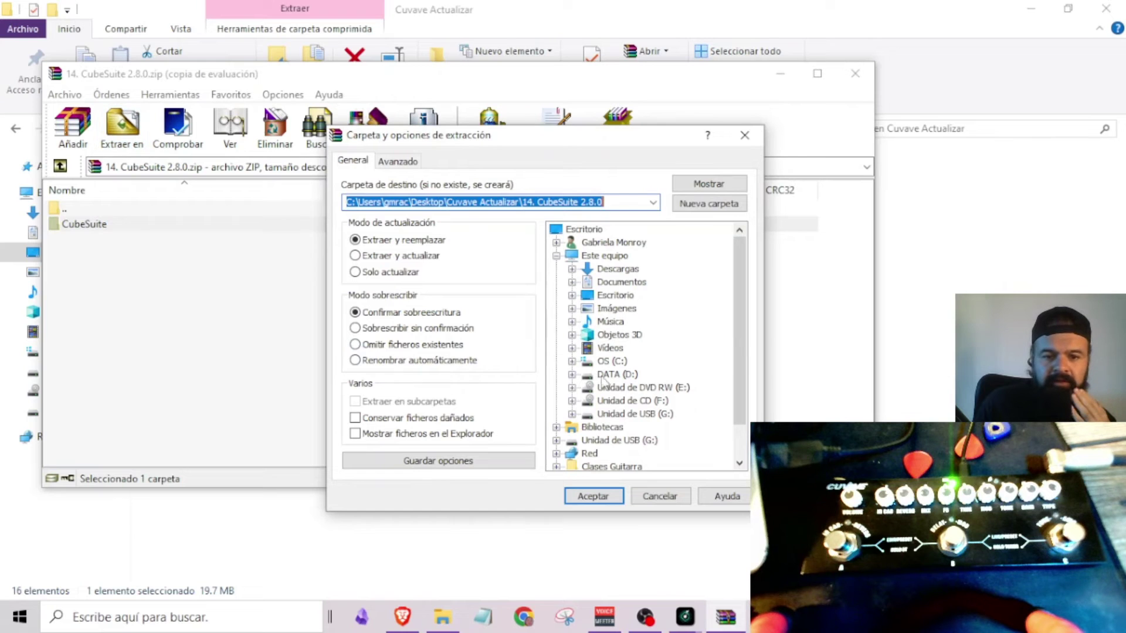
left_click(592, 496)
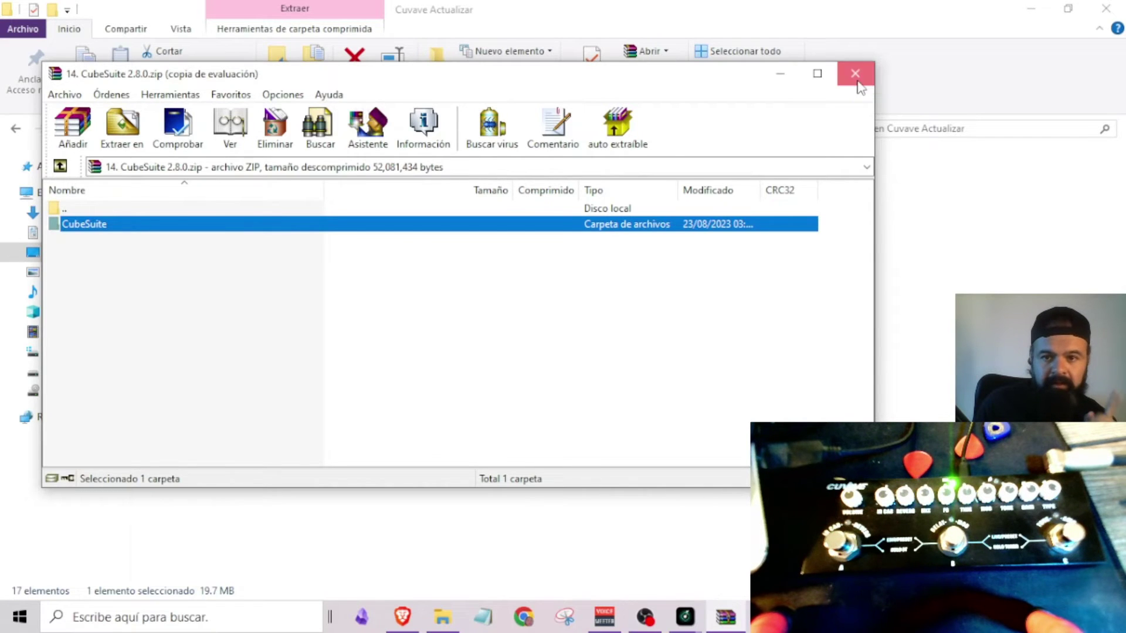
left_click(856, 76)
Close the firmware update window and CubeSuite V2.7.6, and select "13. CubeSuite 2.7.6.rar" in Cuvave Actualizar
left_click(210, 456)
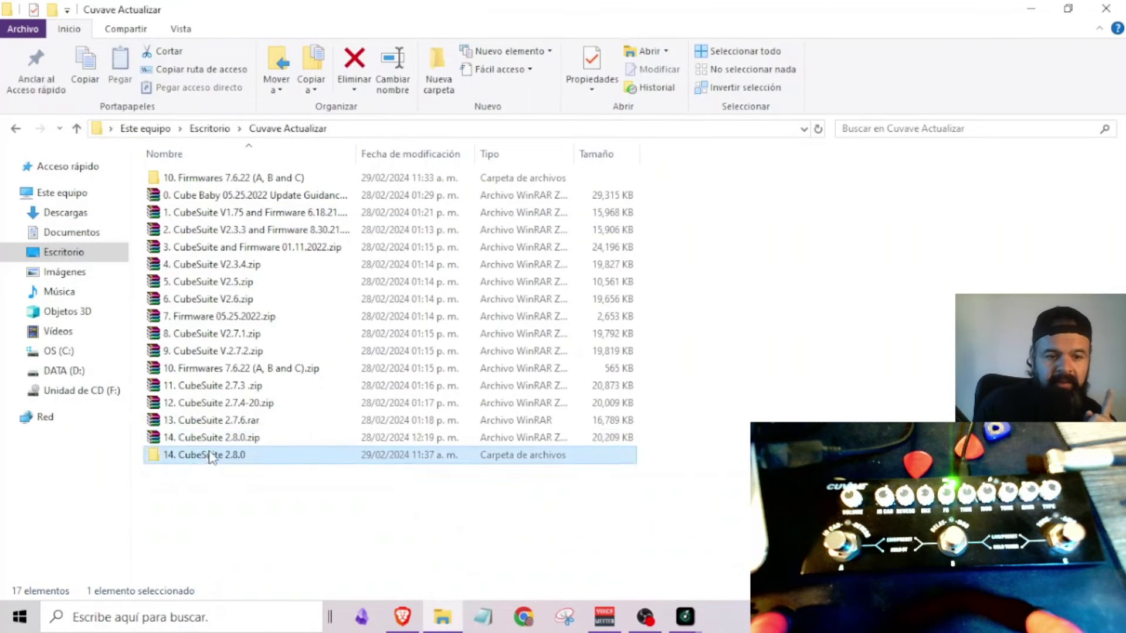
mouse_move(685, 617)
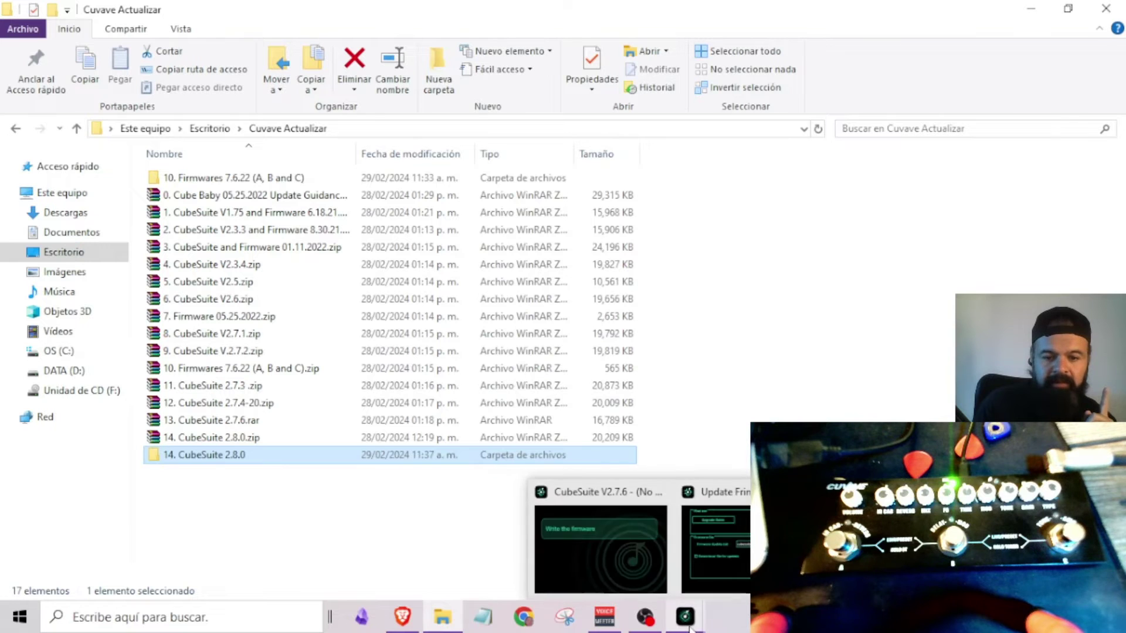
left_click(726, 549)
left_click(834, 122)
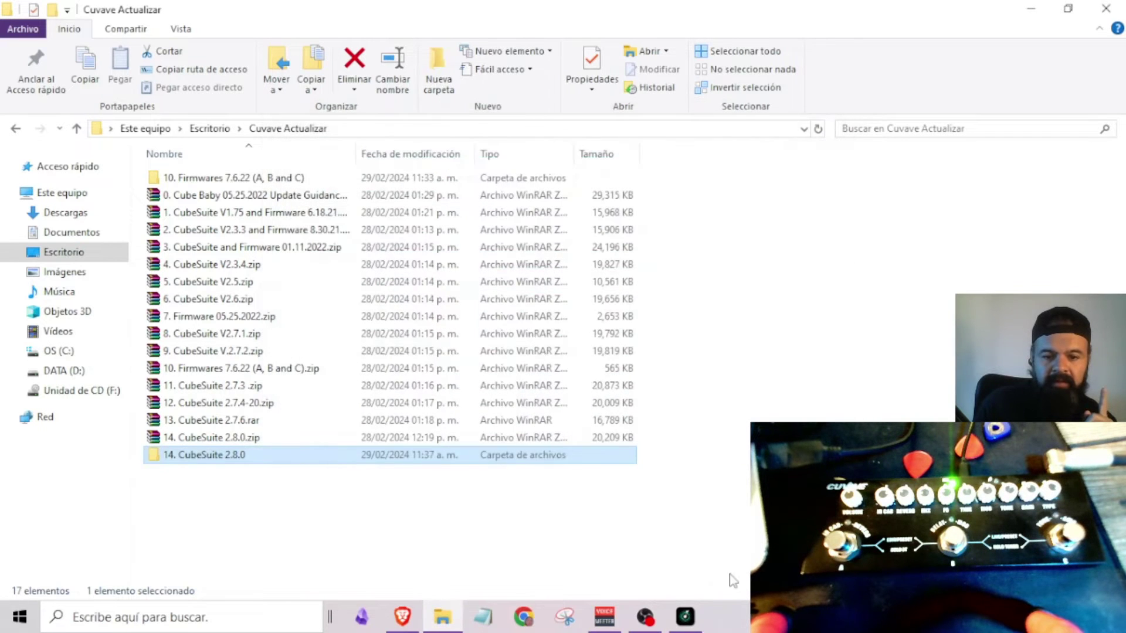
left_click(686, 545)
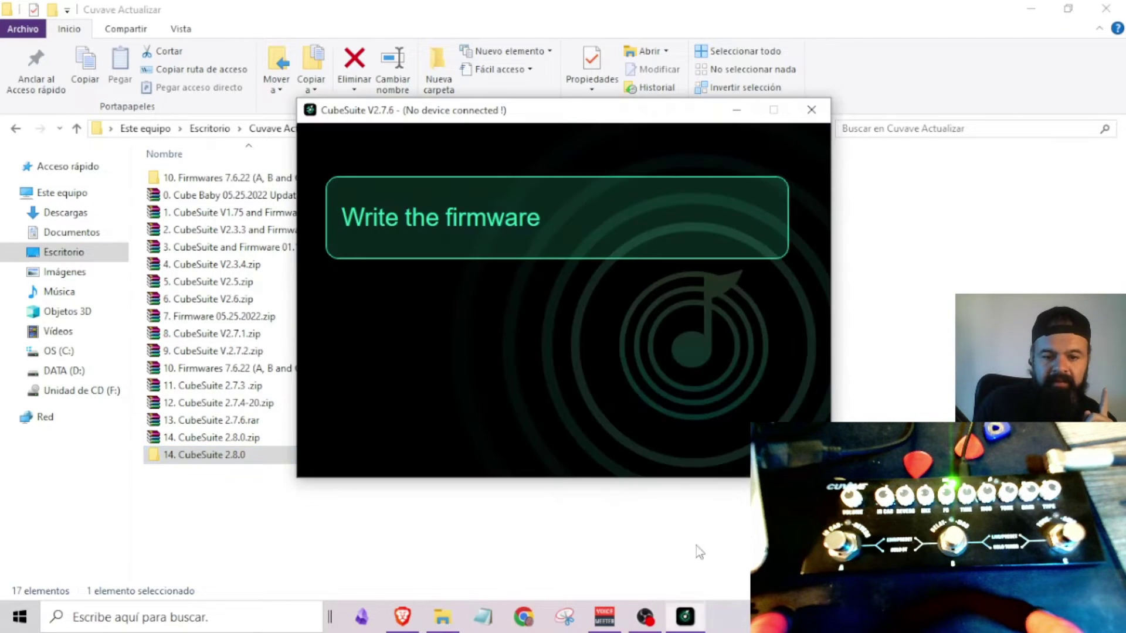
left_click(811, 110)
left_click(243, 420)
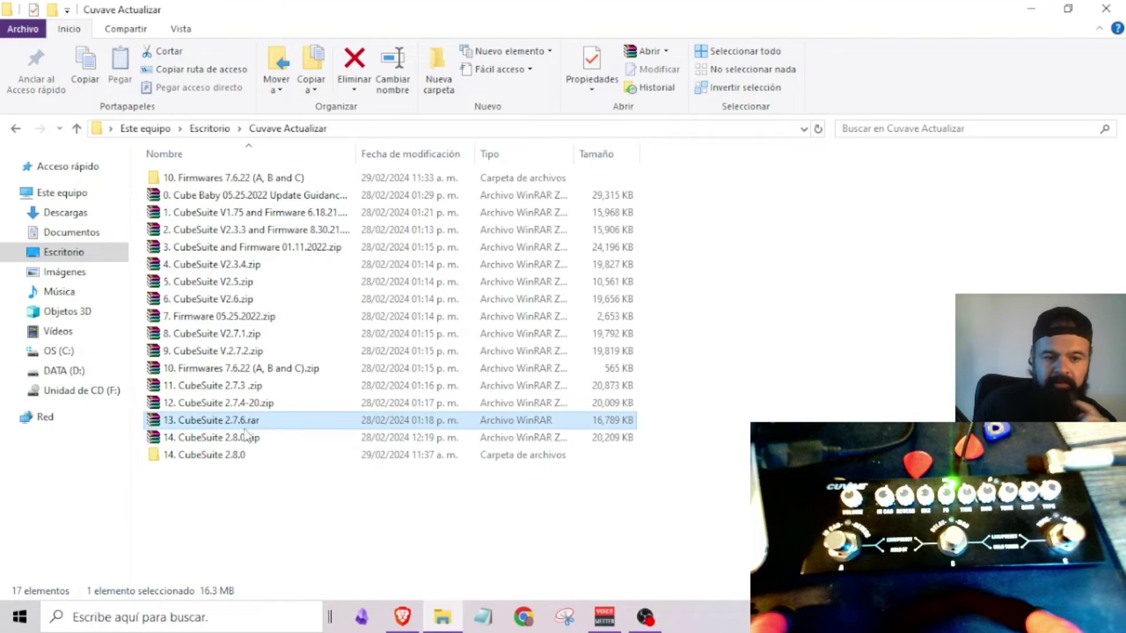
Try running CubeSuite.exe from the extracted "14. CubeSuite 2.8.0" folder as administrator, and close the program again
left_click(217, 459)
double_click(216, 460)
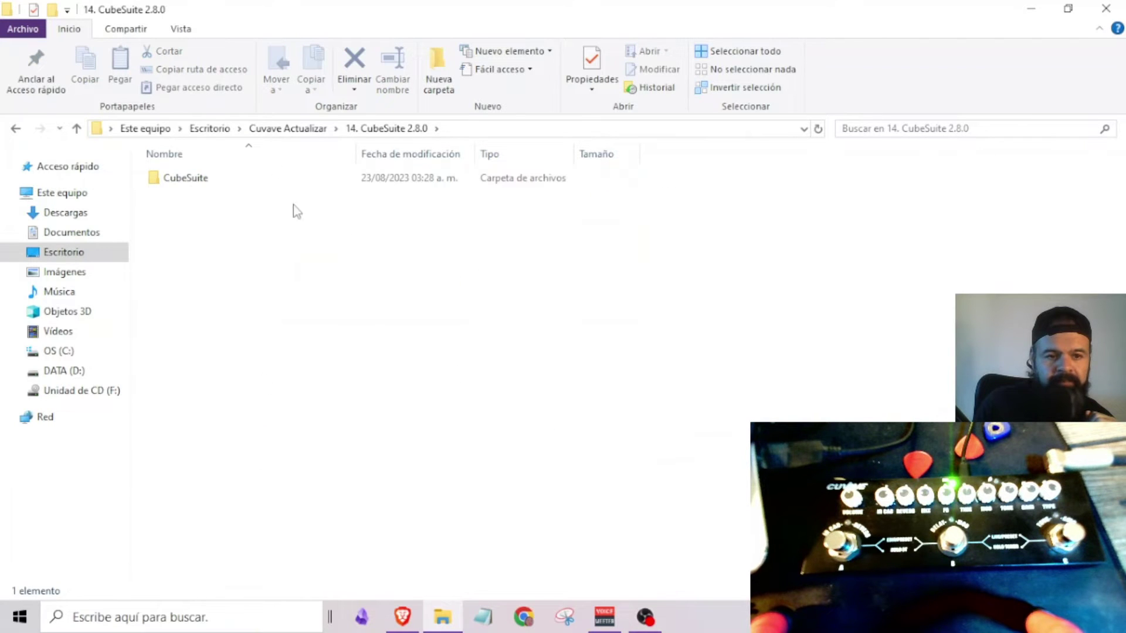
double_click(202, 182)
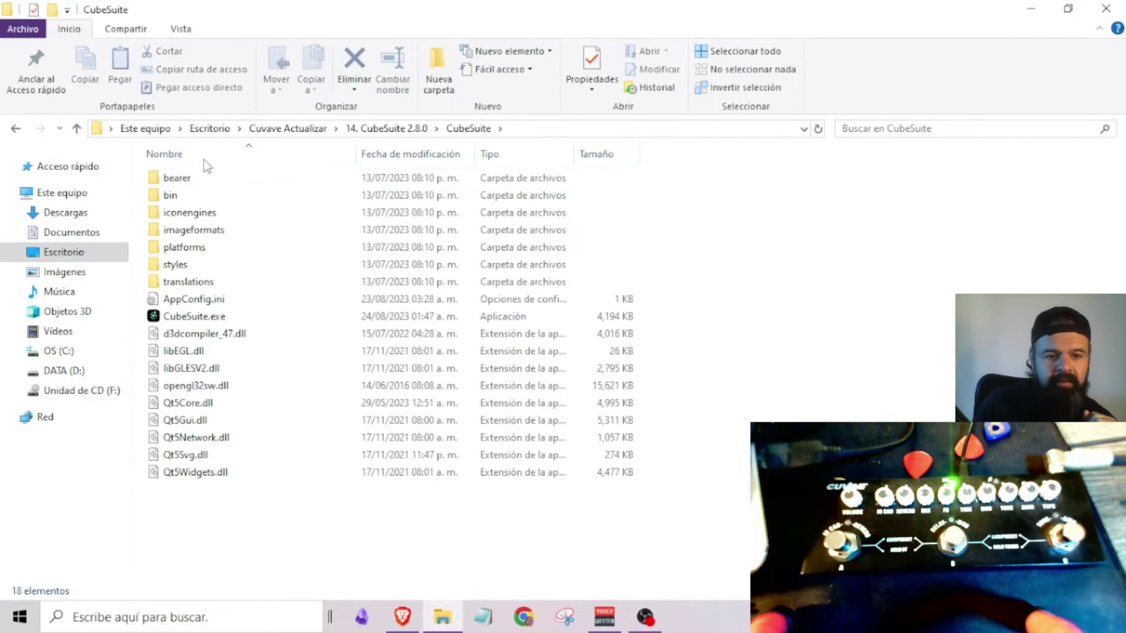
right_click(217, 318)
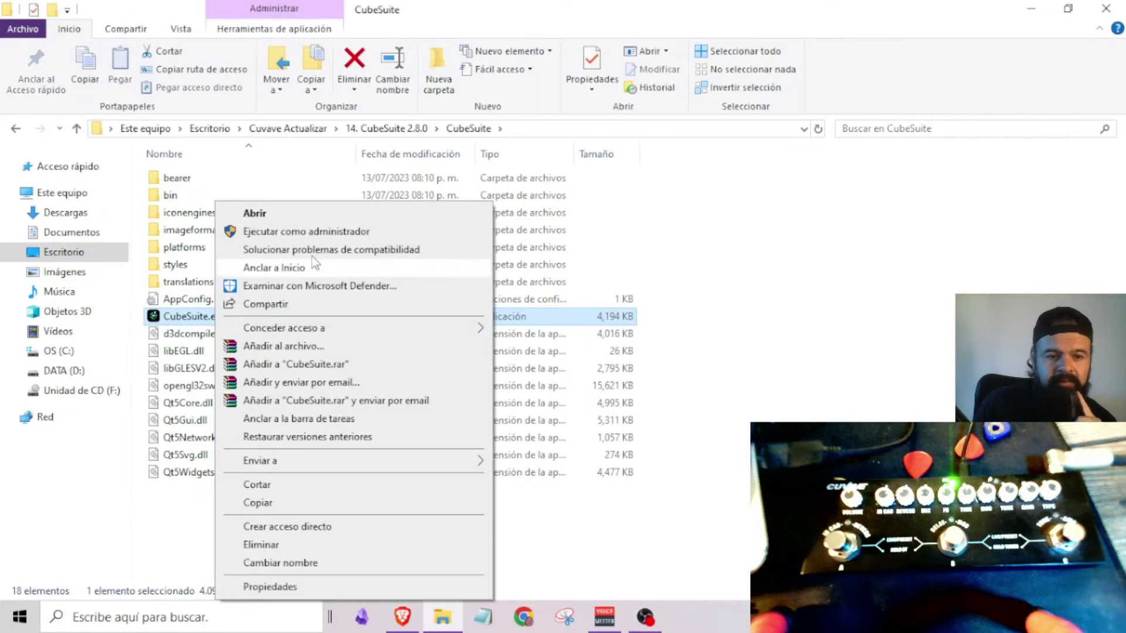
left_click(317, 233)
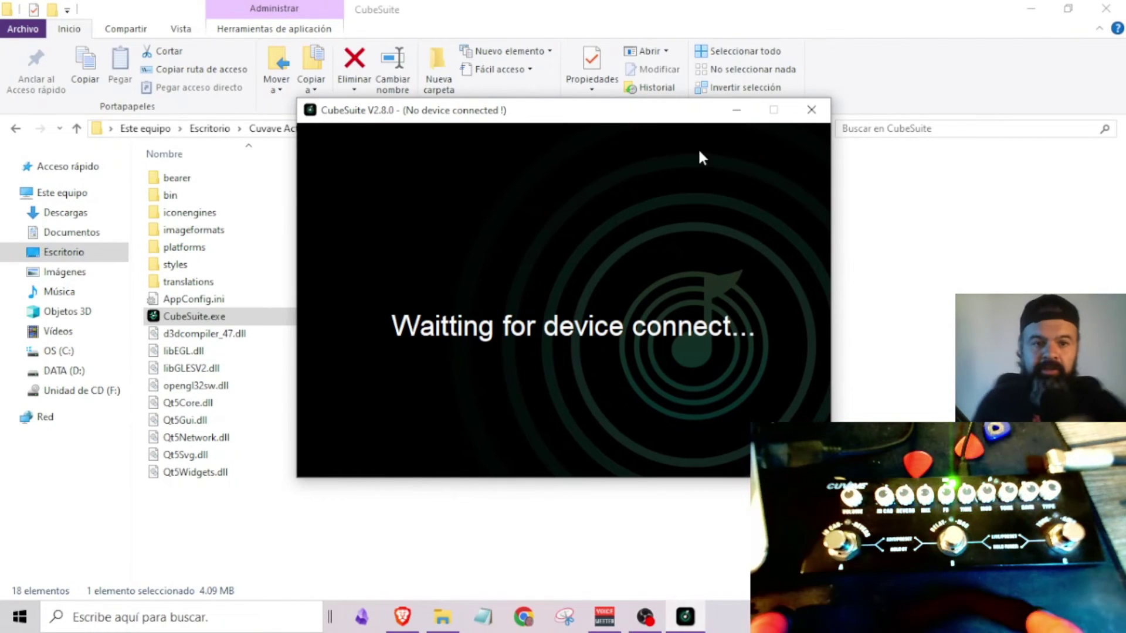
left_click(810, 110)
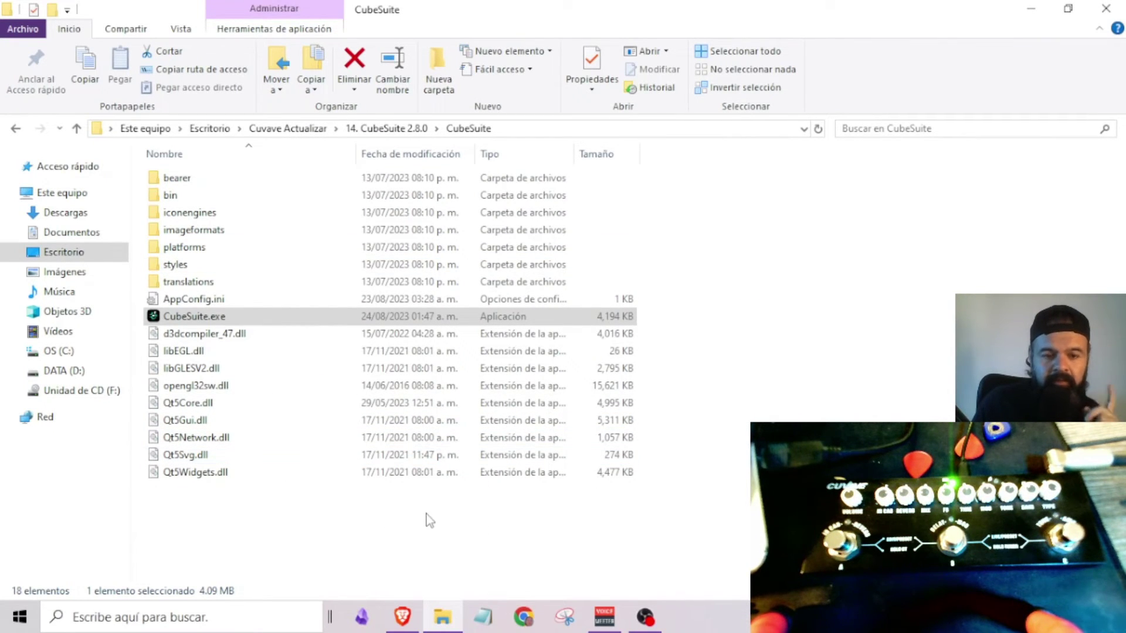
Browse the CubeSuite 2.8.0 folder's bin and up subfolders and locate the firmware file cubebaby_A_20220706.up
left_click(182, 197)
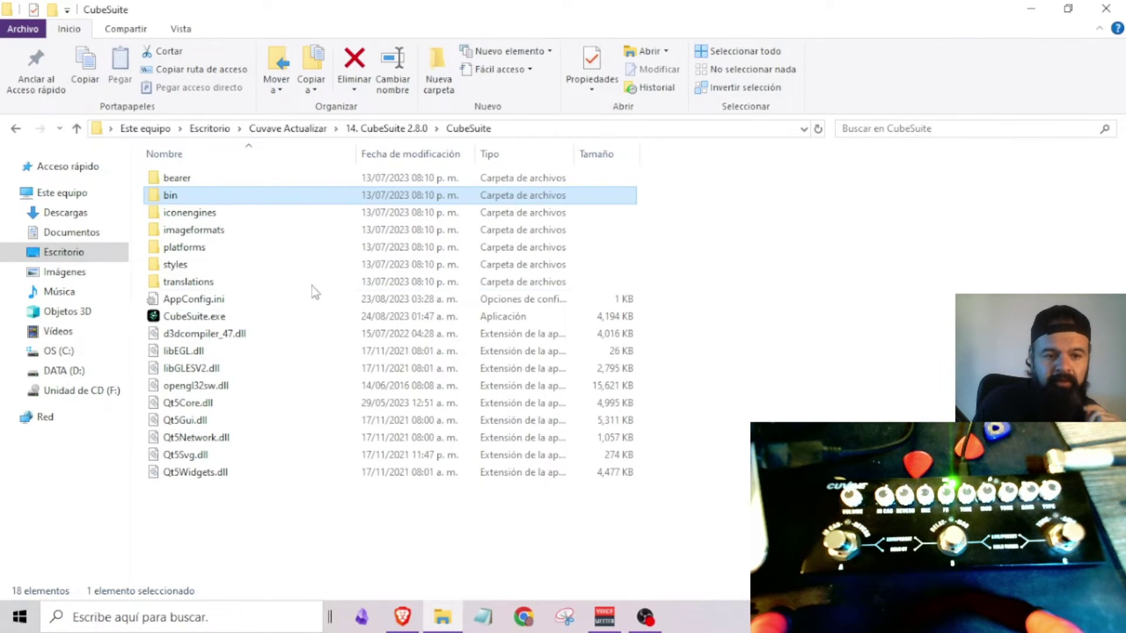
double_click(211, 198)
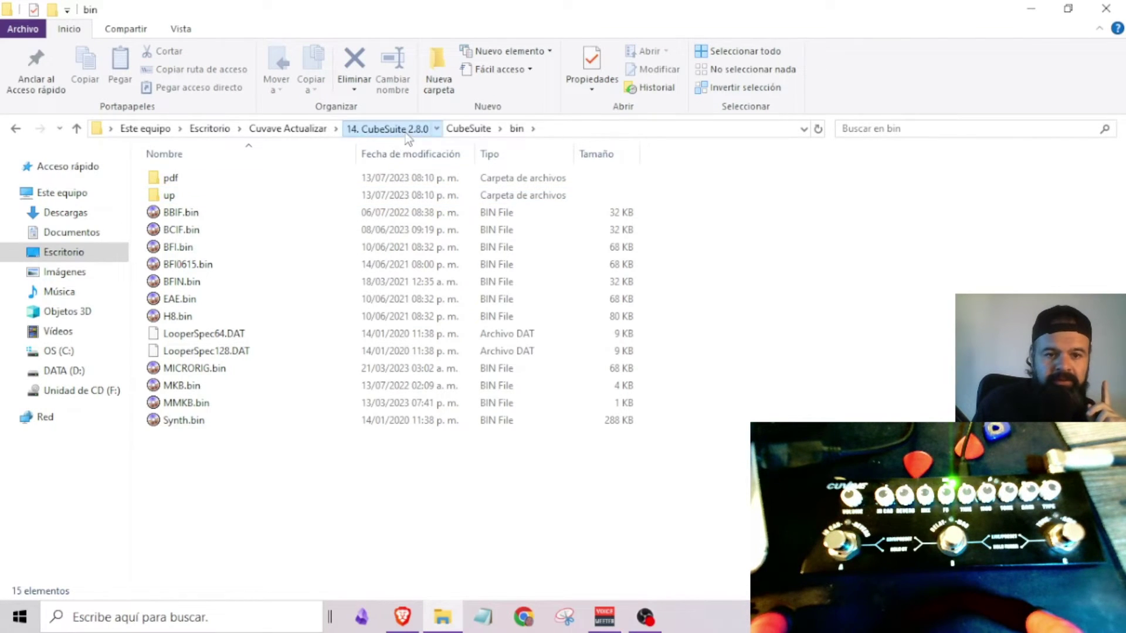
left_click(387, 129)
left_click(371, 133)
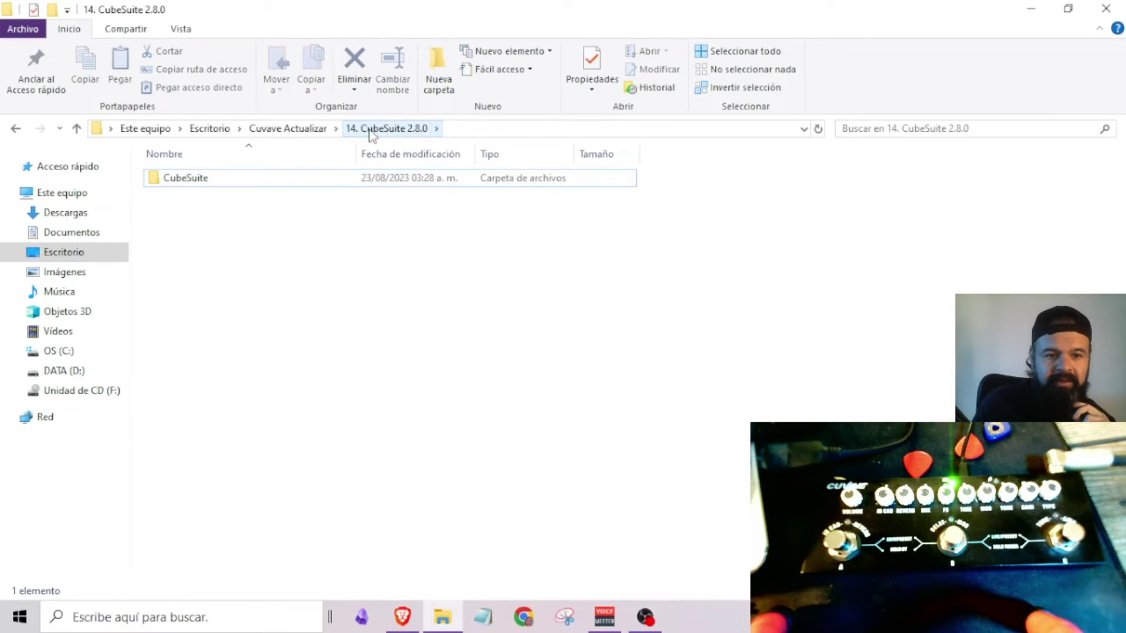
double_click(208, 179)
left_click(193, 316)
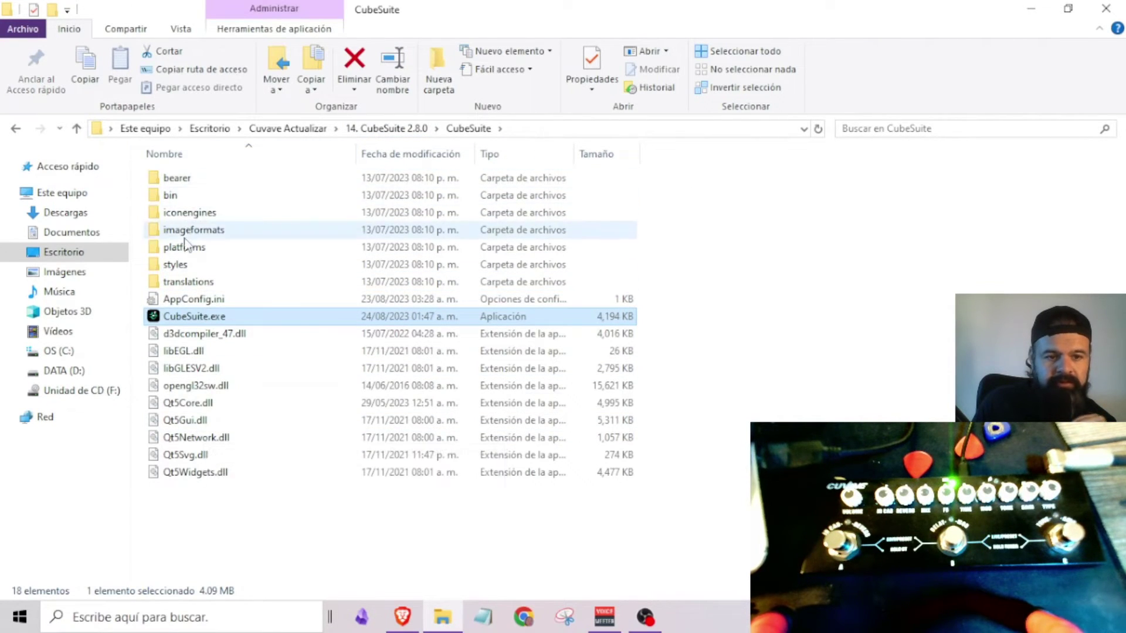
double_click(176, 196)
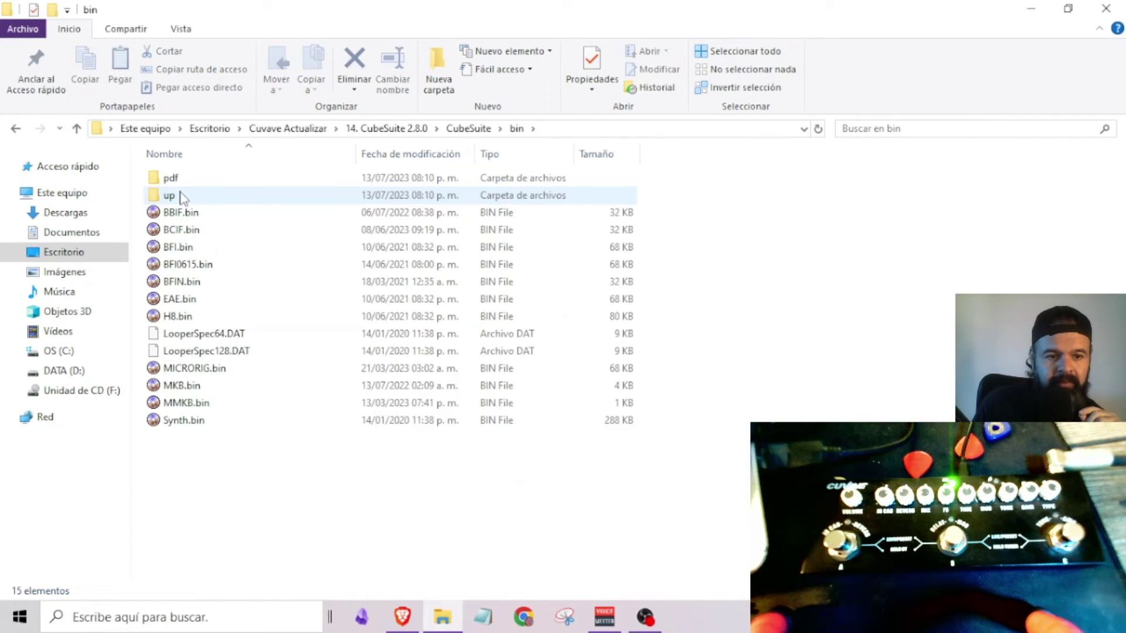
left_click(184, 200)
double_click(184, 199)
left_click(220, 182)
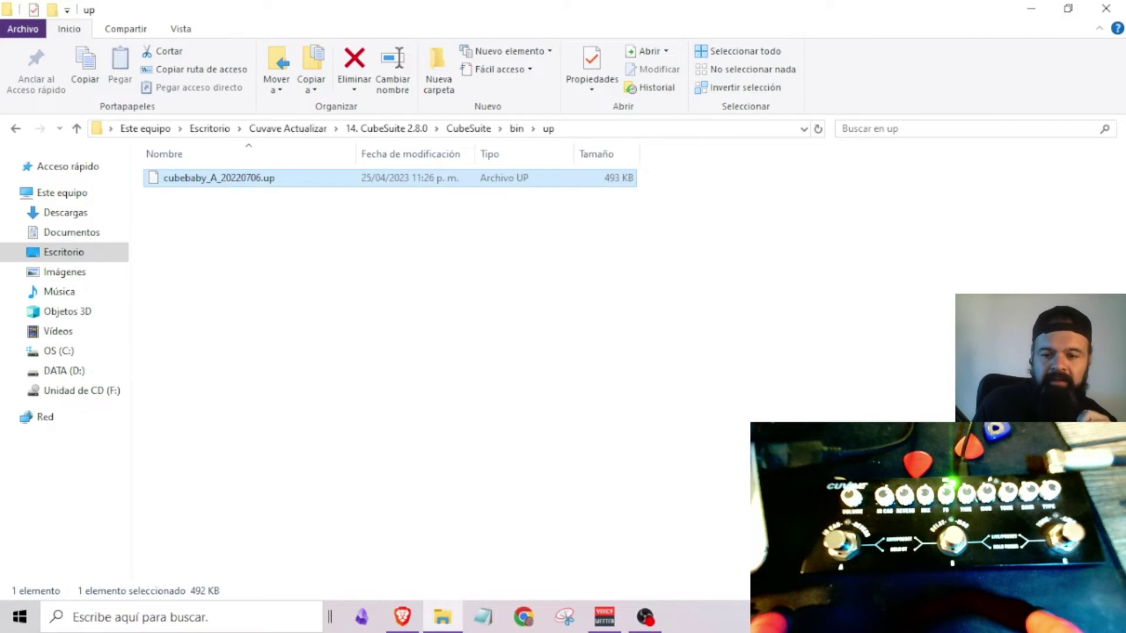
Launch CubeSuite V2.7.6 from its desktop shortcut as administrator and open its firmware update window with local file updating enabled
key("super+d")
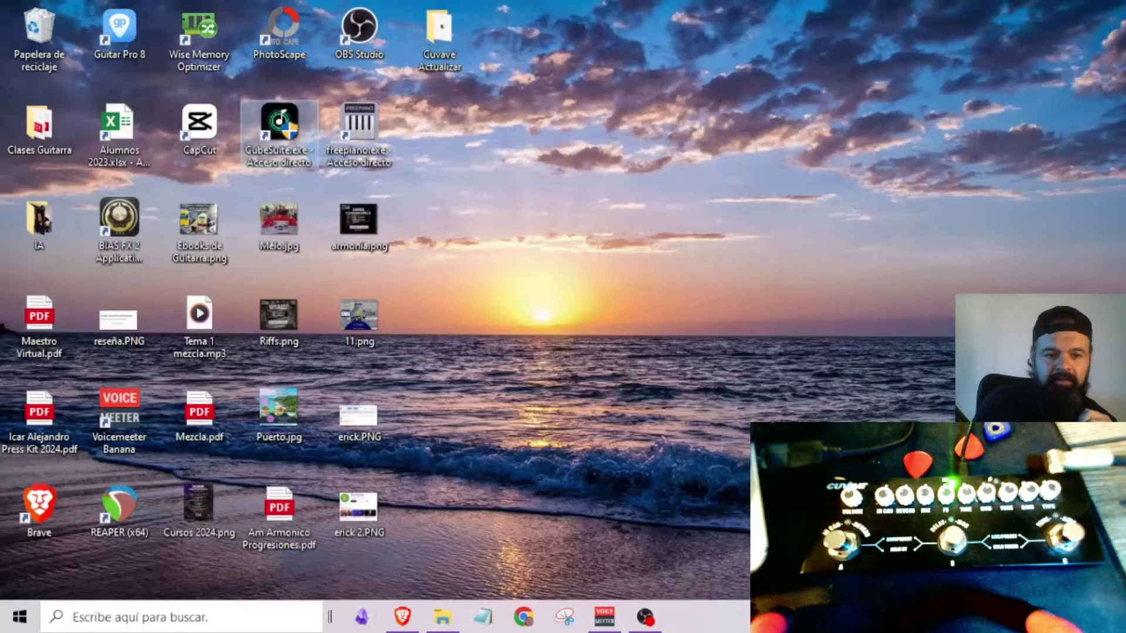
right_click(262, 124)
left_click(348, 173)
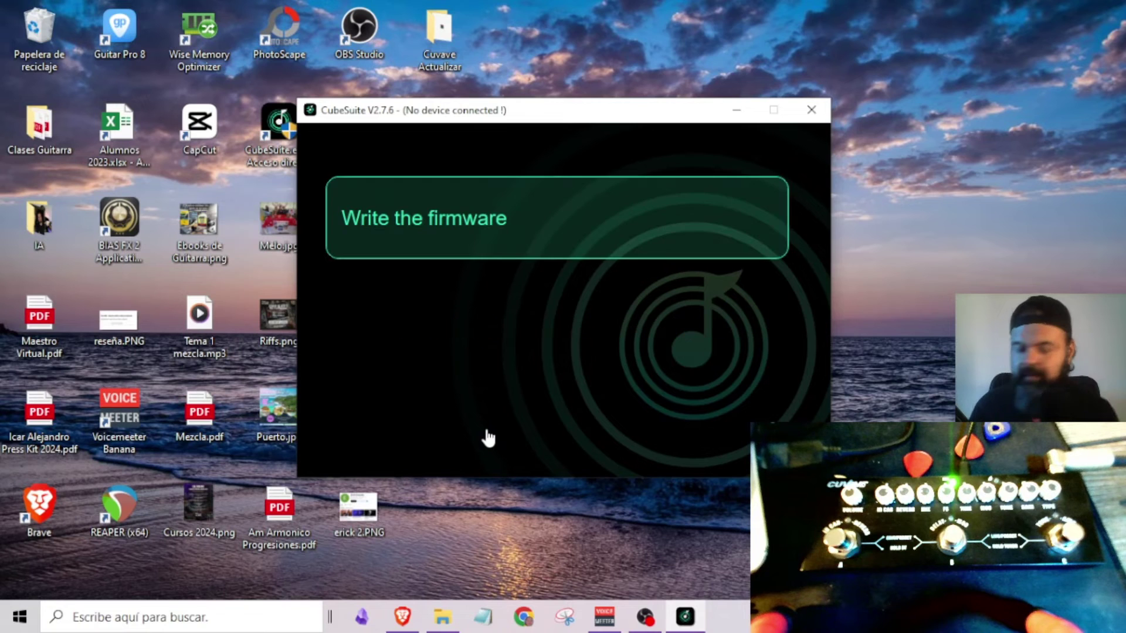
left_click(460, 224)
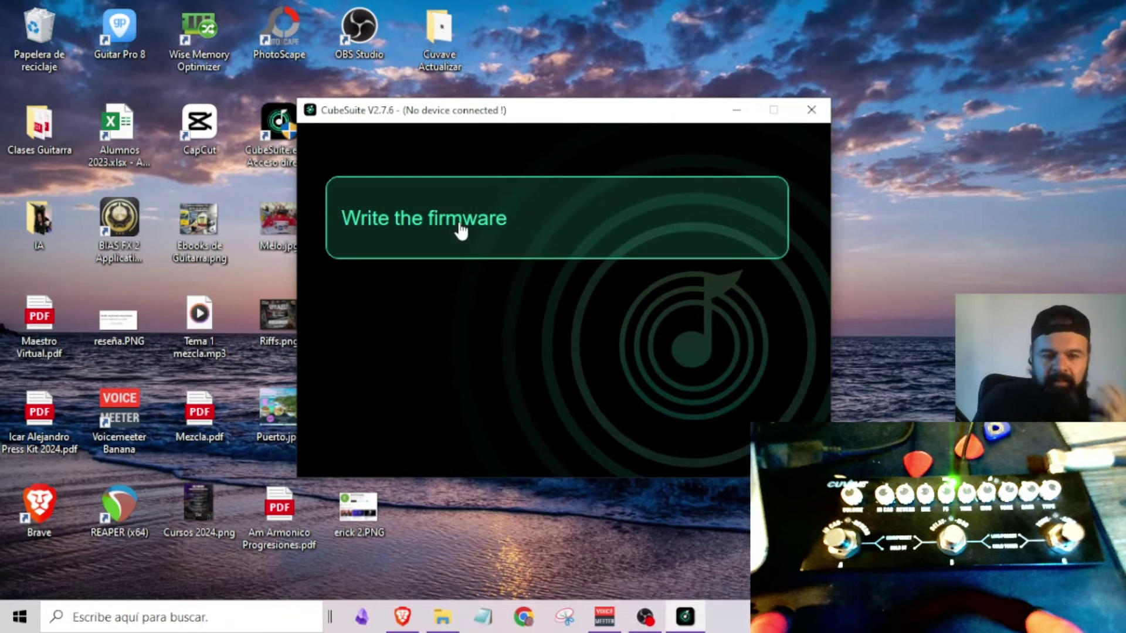
left_click(528, 253)
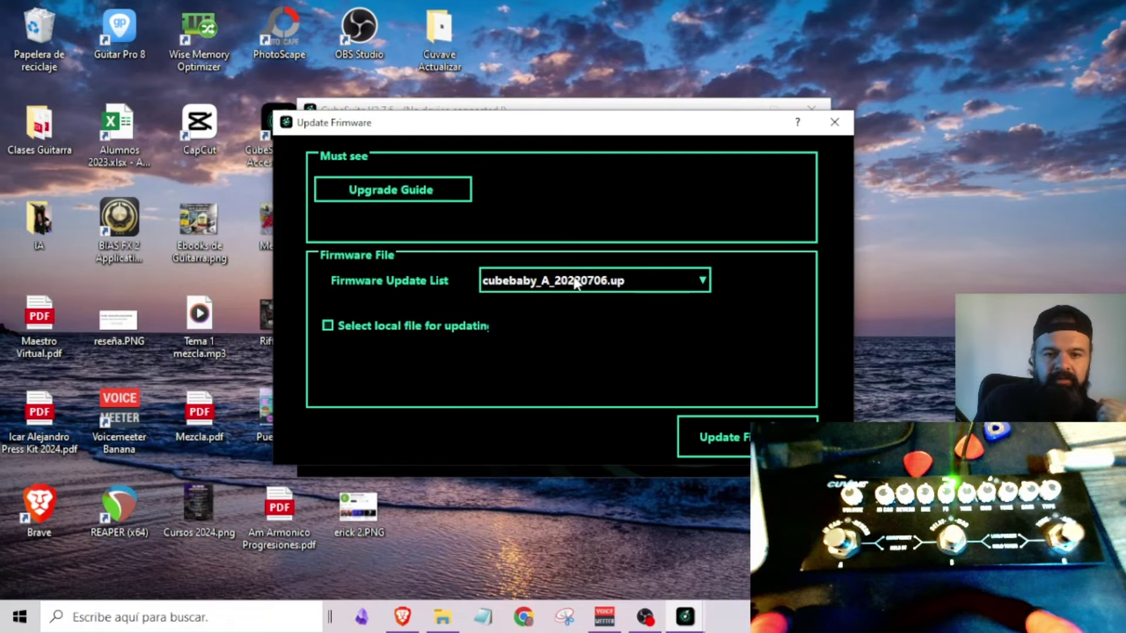
left_click(328, 328)
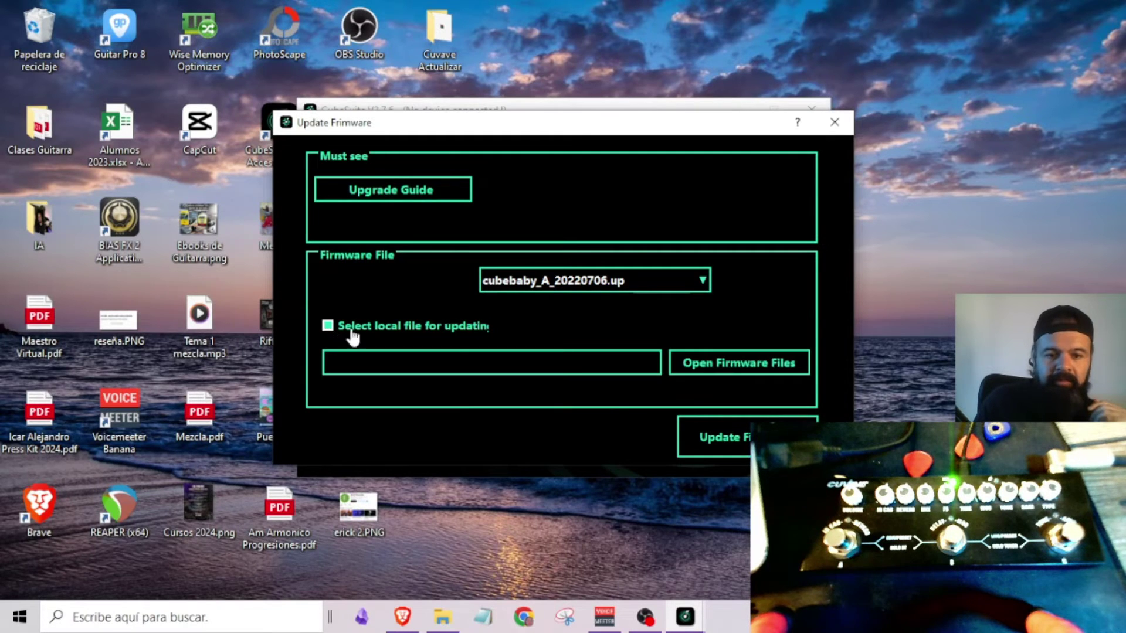
Load cubebaby_A_20220706.up from the "14. CubeSuite 2.8.0" folder's CubeSuite/bin/up subfolder as the local firmware file
left_click(731, 363)
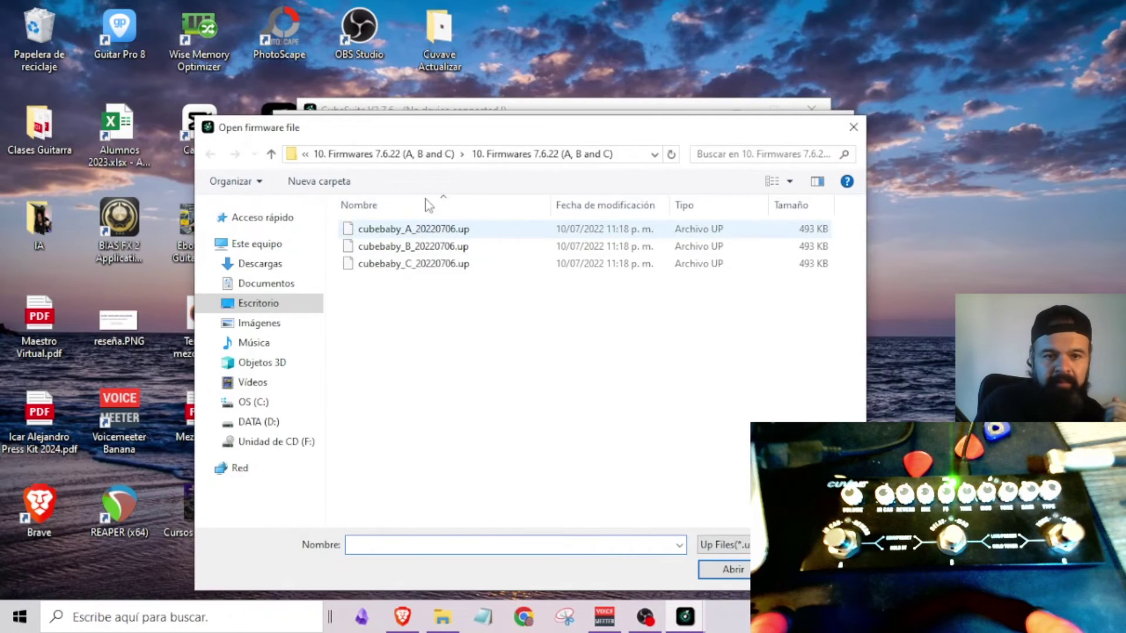
left_click(381, 155)
left_click(346, 156)
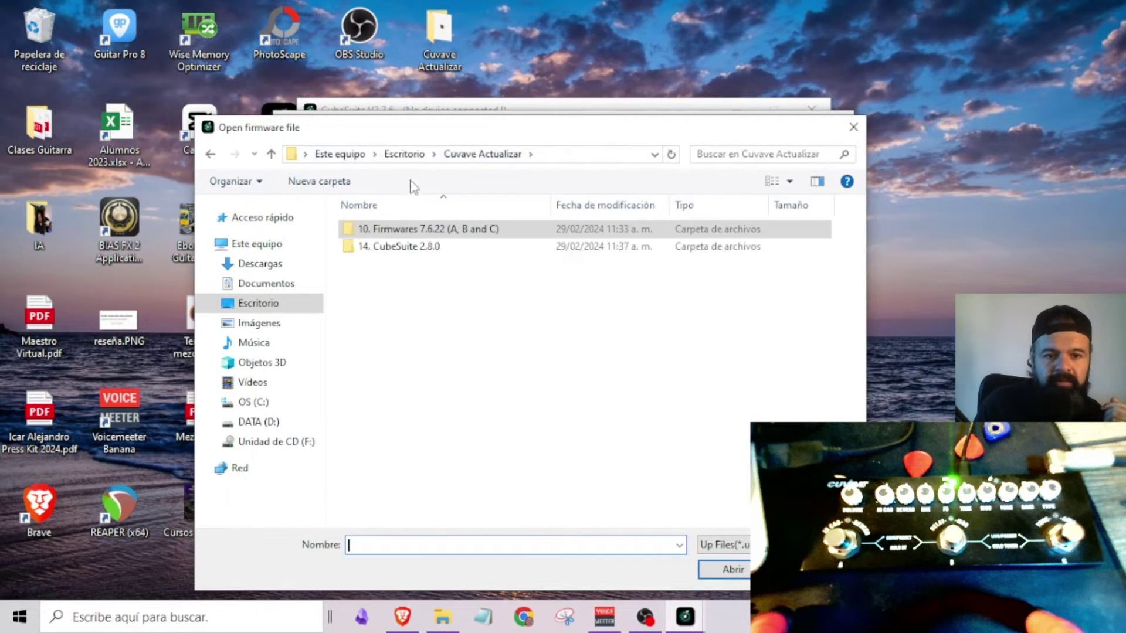
double_click(446, 251)
double_click(397, 232)
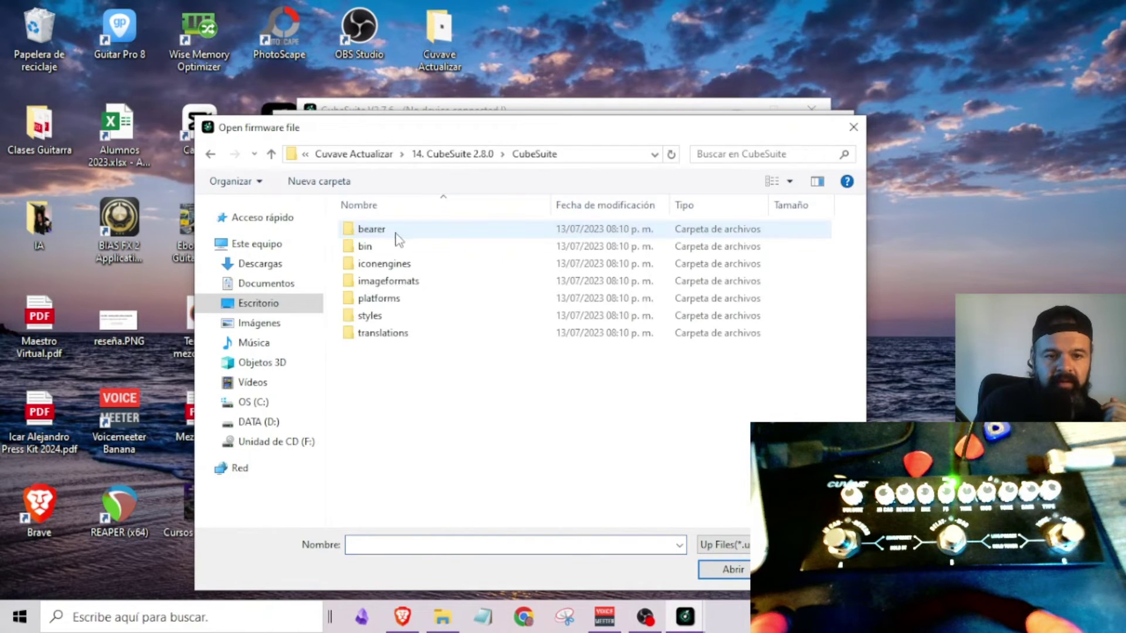
double_click(374, 247)
left_click(372, 249)
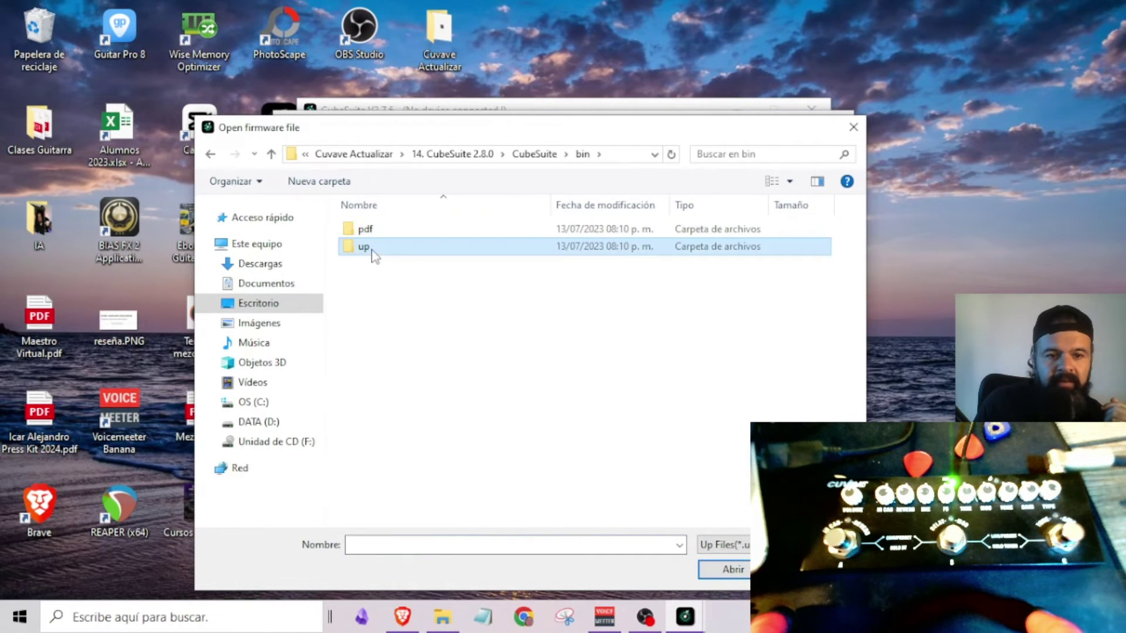
double_click(372, 249)
left_click(405, 229)
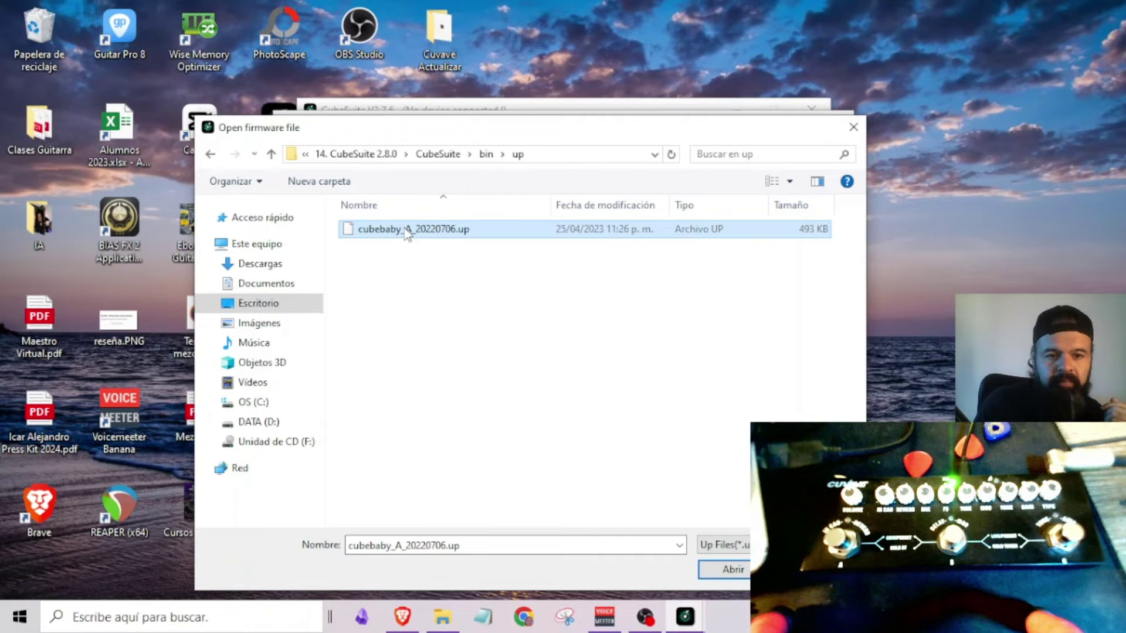
left_click(732, 579)
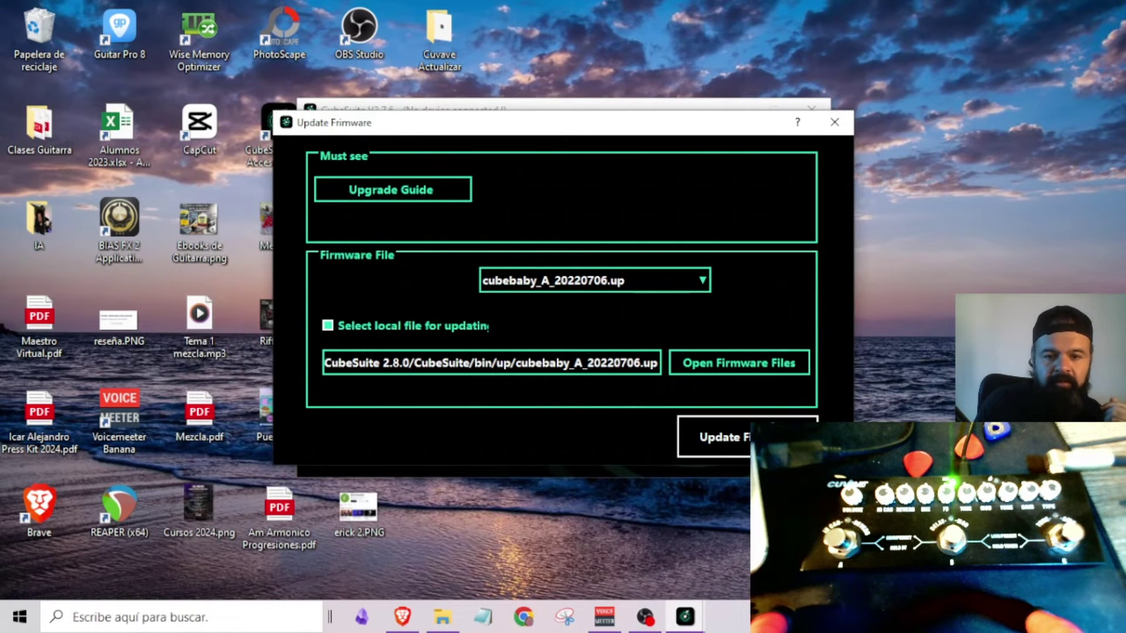
Update the firmware with the loaded file, closing its dialogs and the update window, and open the Cube Baby editor
left_click(745, 436)
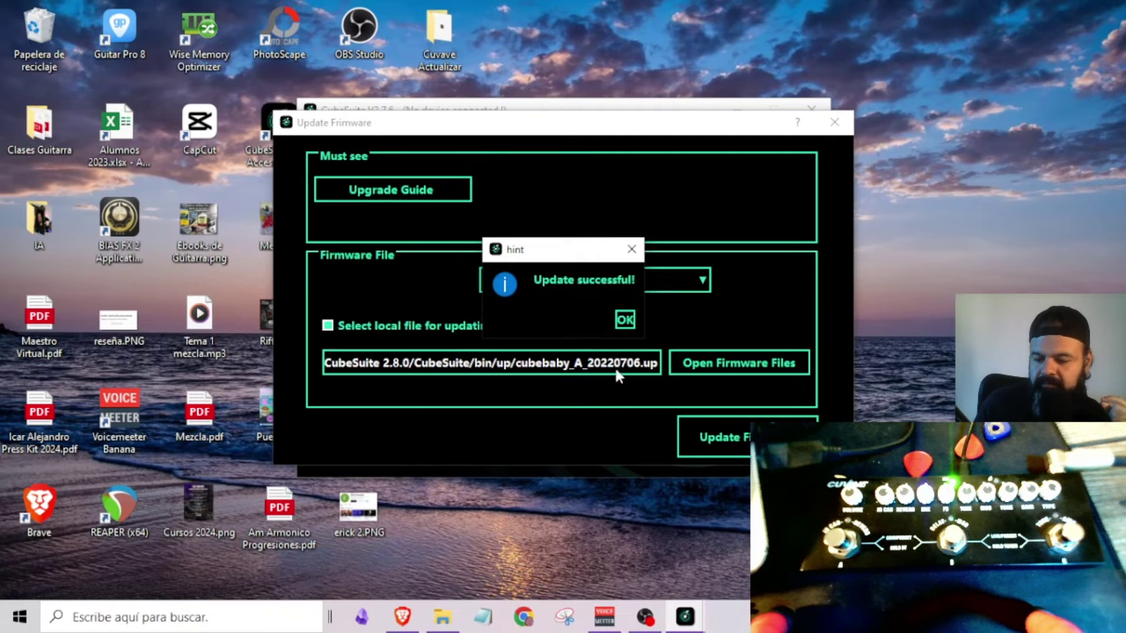
left_click(623, 321)
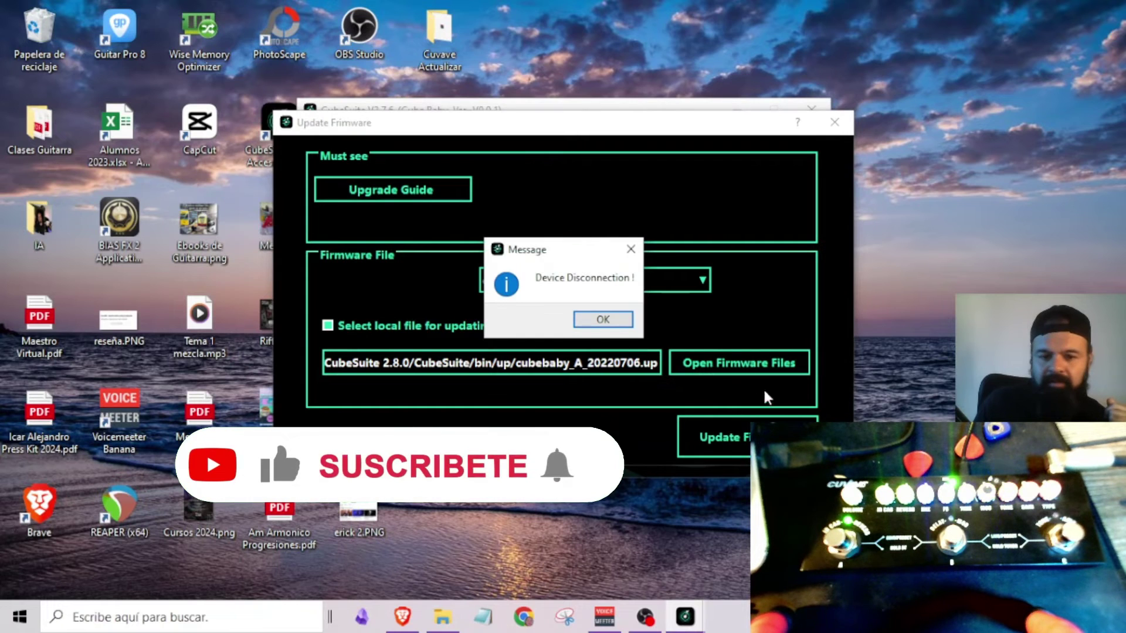
left_click(609, 319)
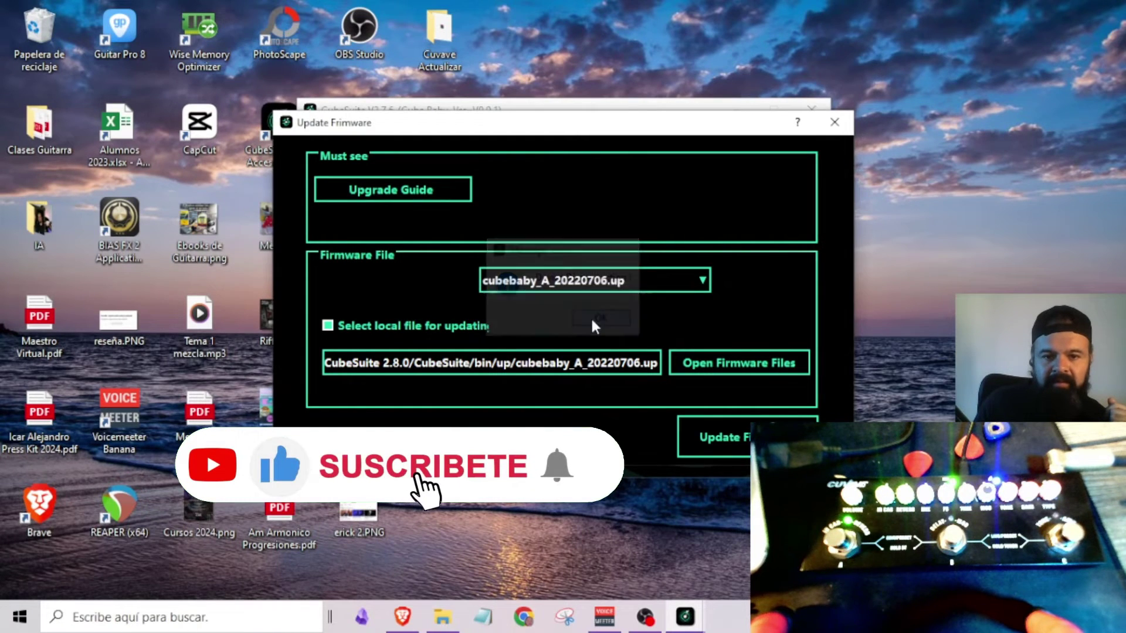
left_click(834, 122)
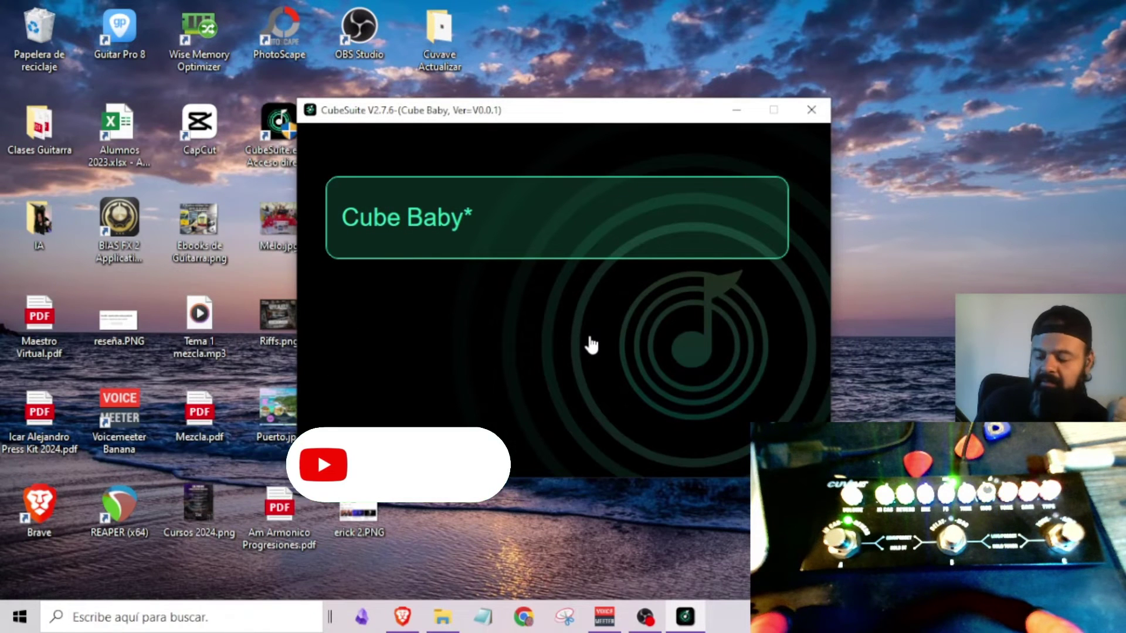
left_click(458, 235)
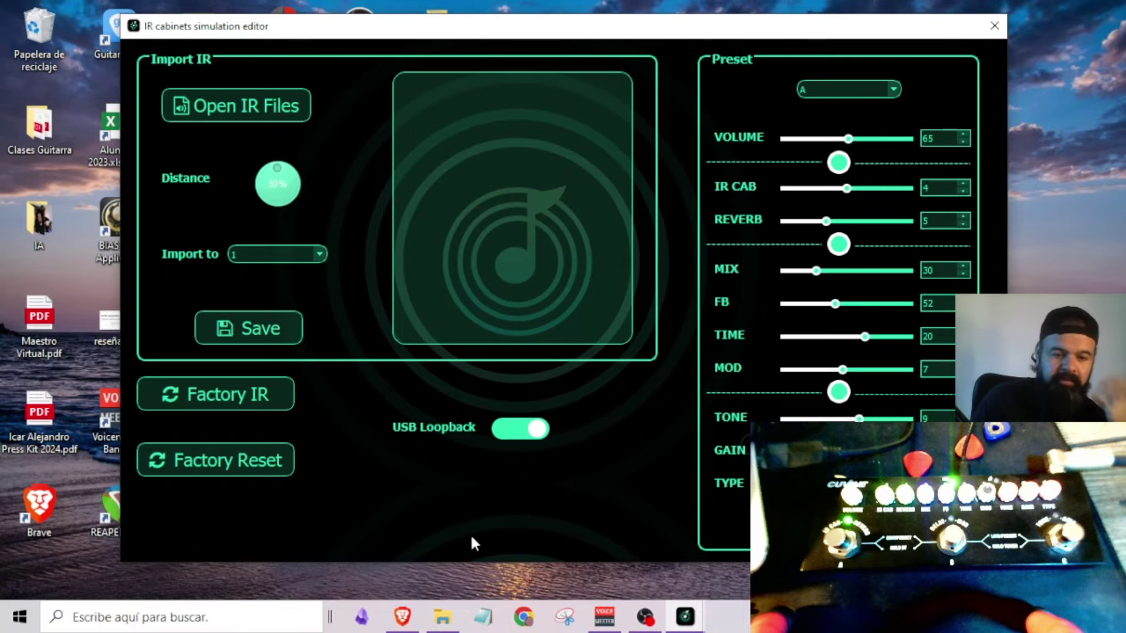
Switch to File Explorer, return to the Cuvave Actualizar folder and go through the CubeSuite 2.8.0, 2.7.6 and 2.7.4-20 archives
mouse_move(442, 616)
left_click(452, 572)
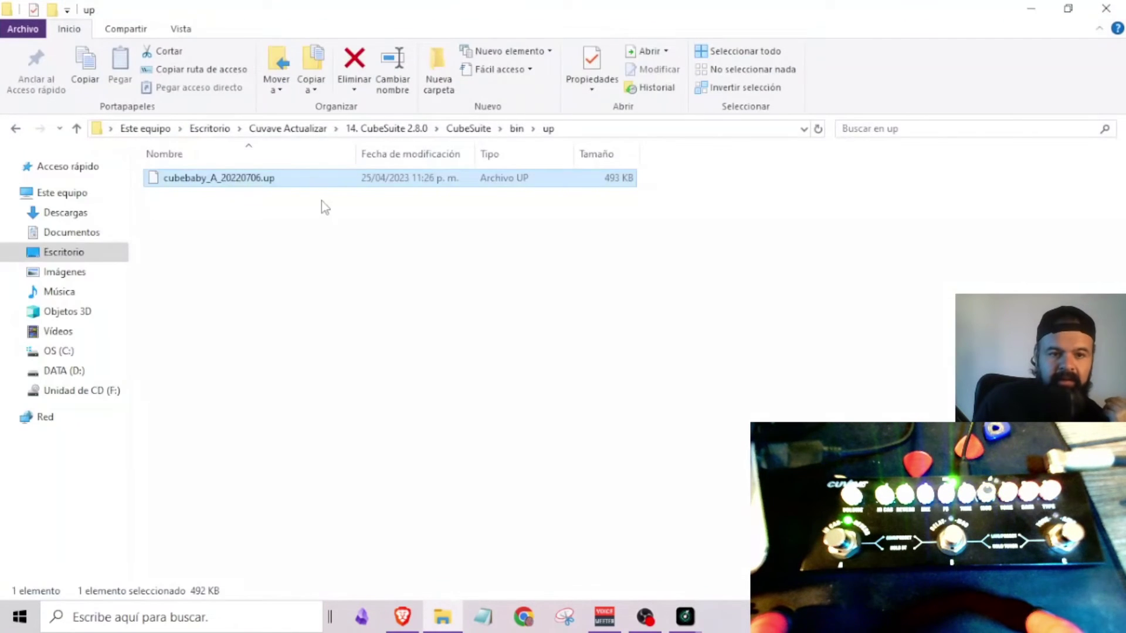
left_click(301, 129)
left_click(225, 456)
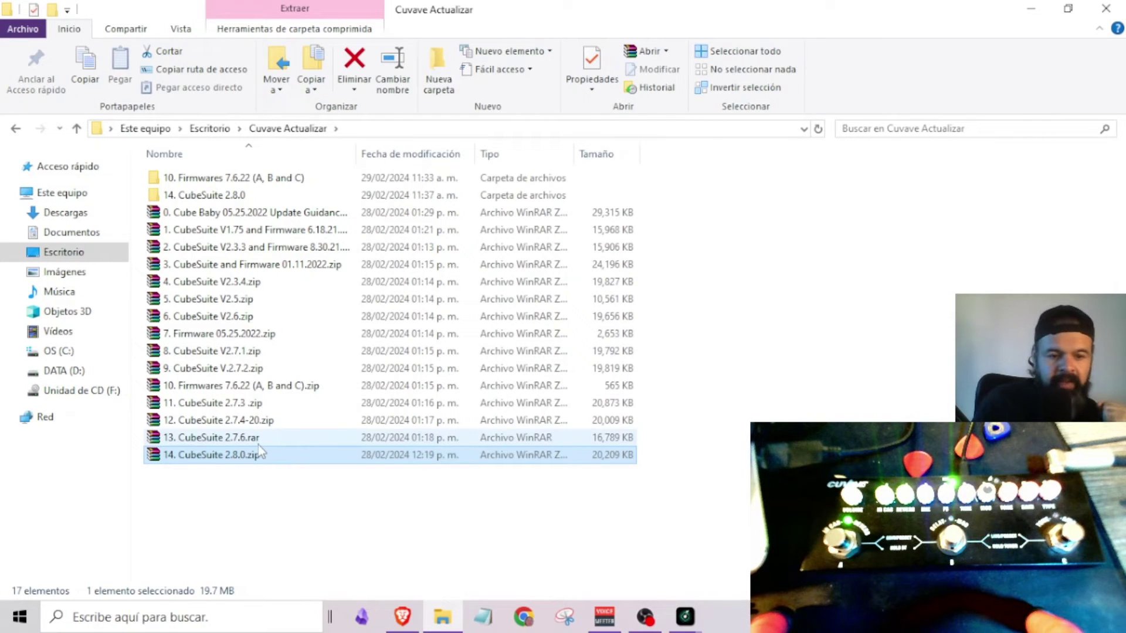
left_click(246, 447)
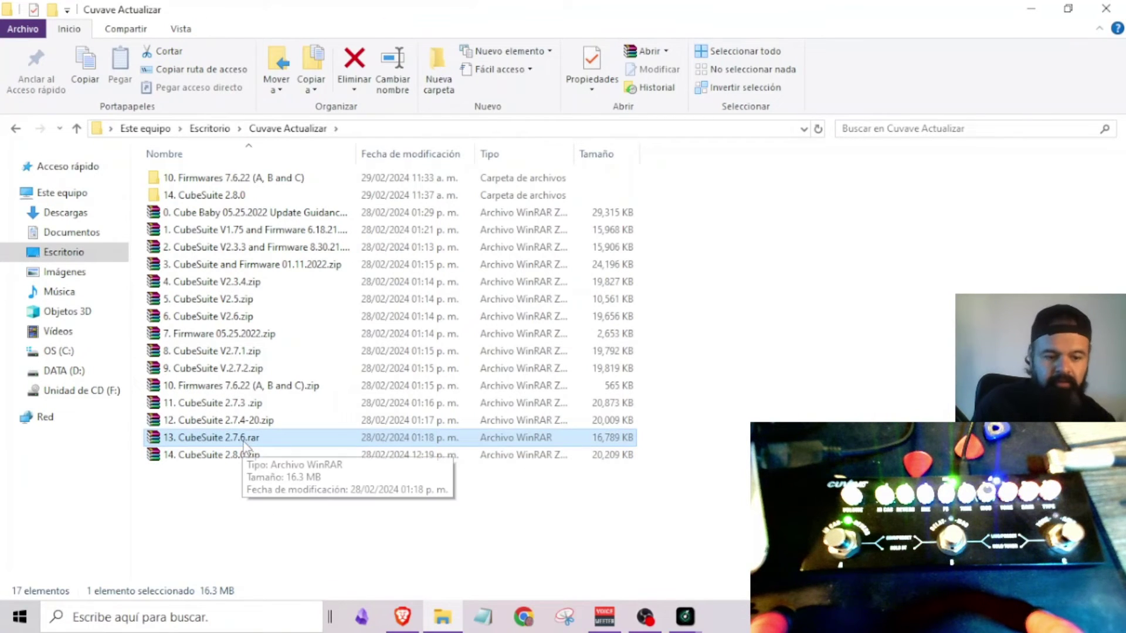
left_click(245, 427)
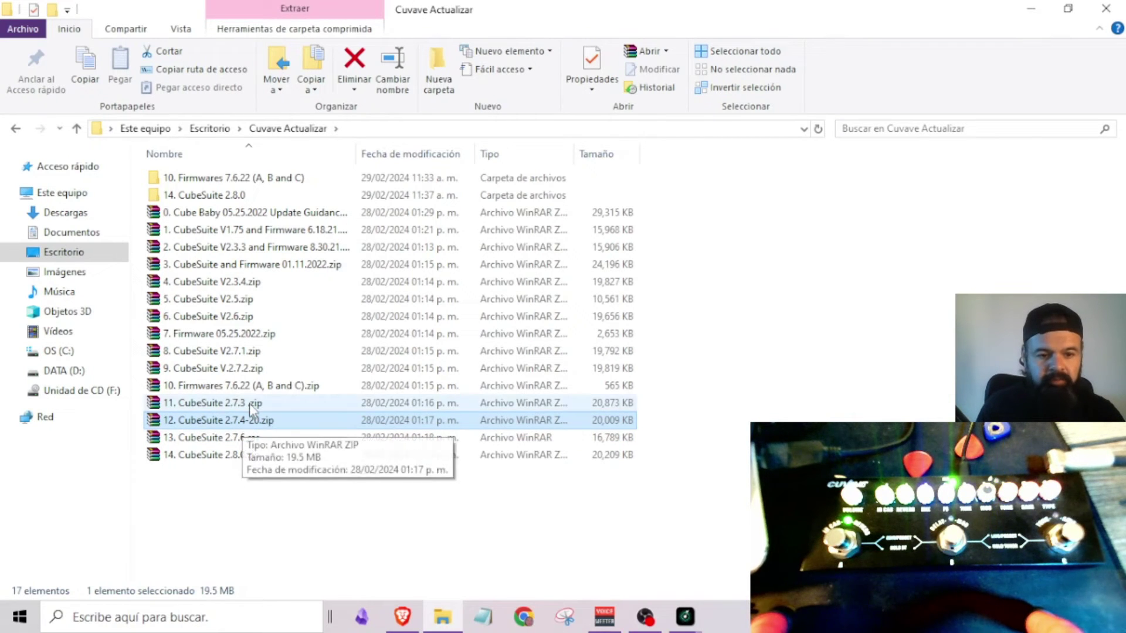
Extract "CubeSuite V2.7.3 for Windows OS.zip" from the CubeSuite 2.7.3 archive into the "11. CubeSuite 2.7.3" folder, then close the archive
left_click(251, 405)
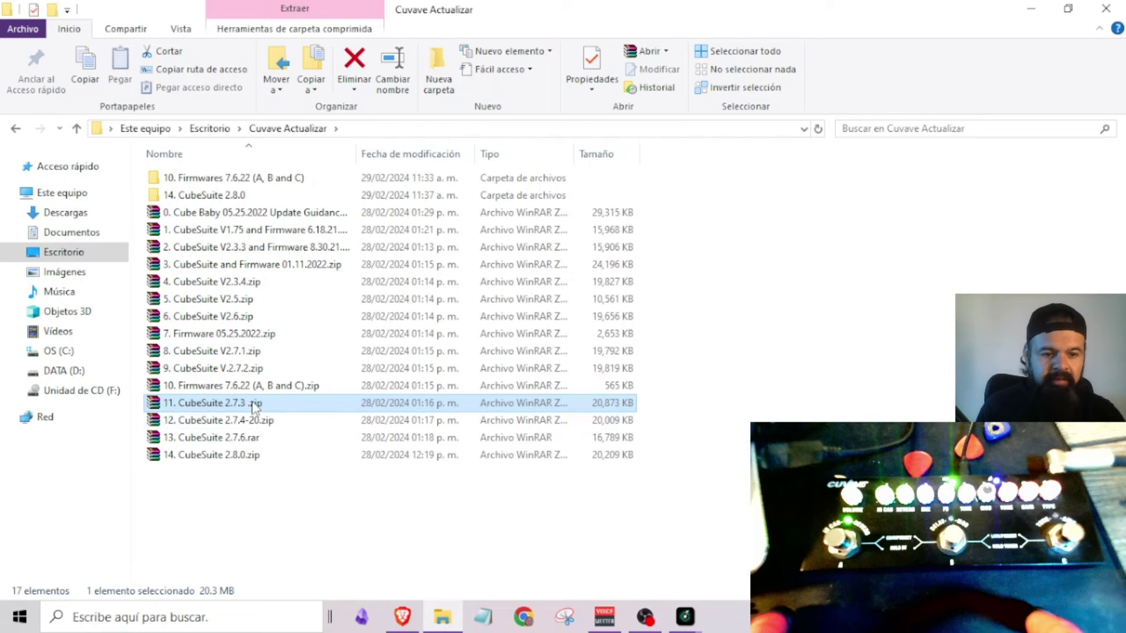
double_click(254, 405)
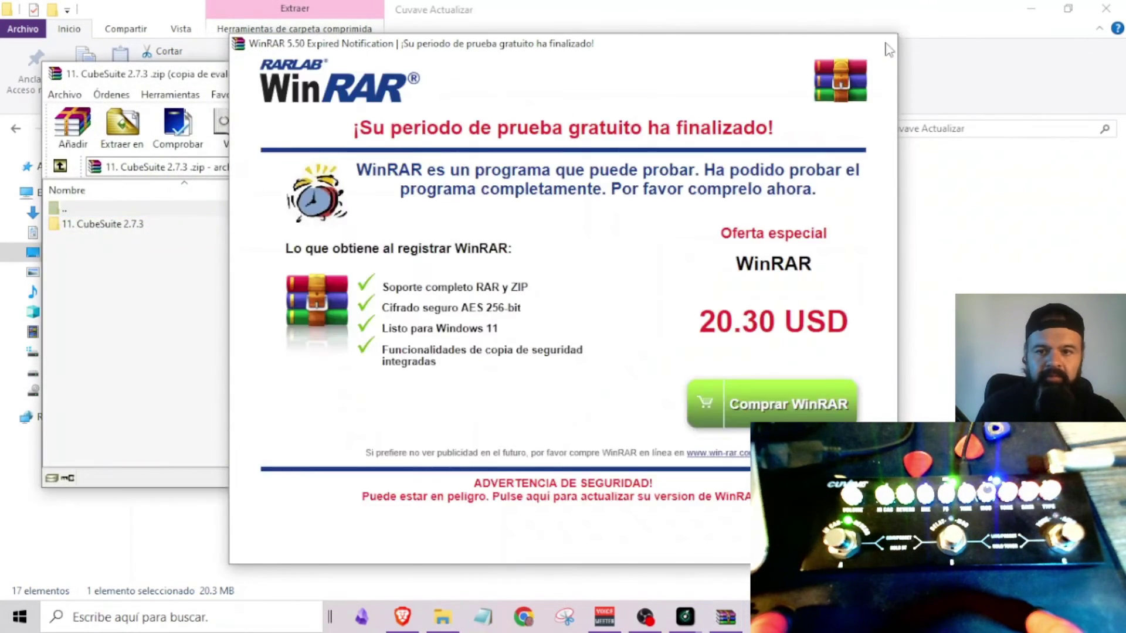
left_click(886, 46)
double_click(118, 225)
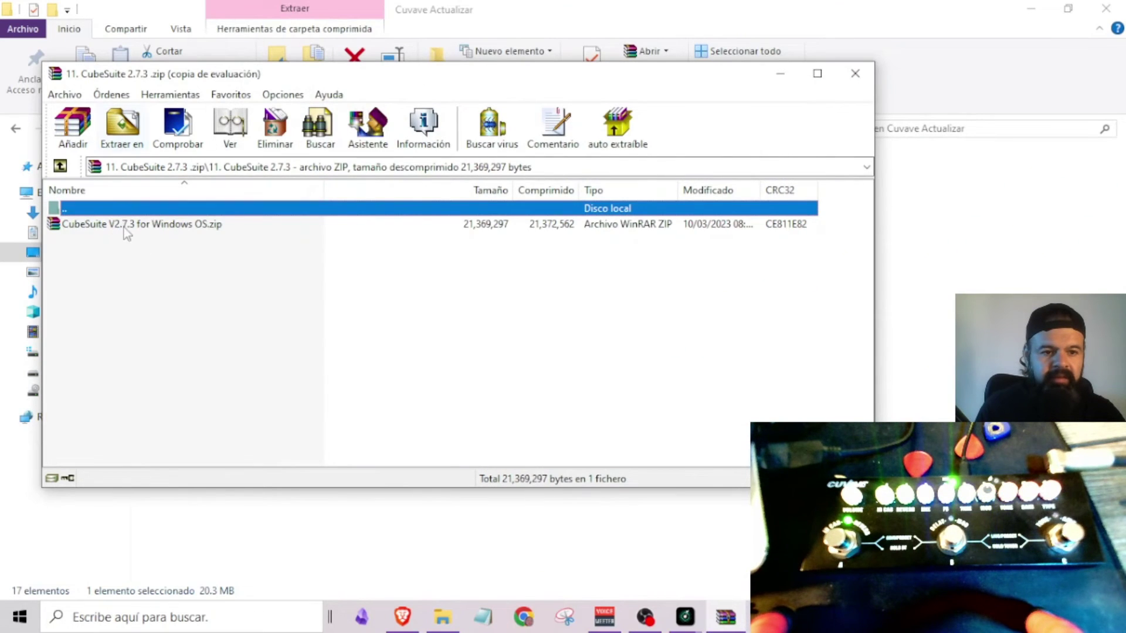
left_click(124, 227)
left_click(124, 126)
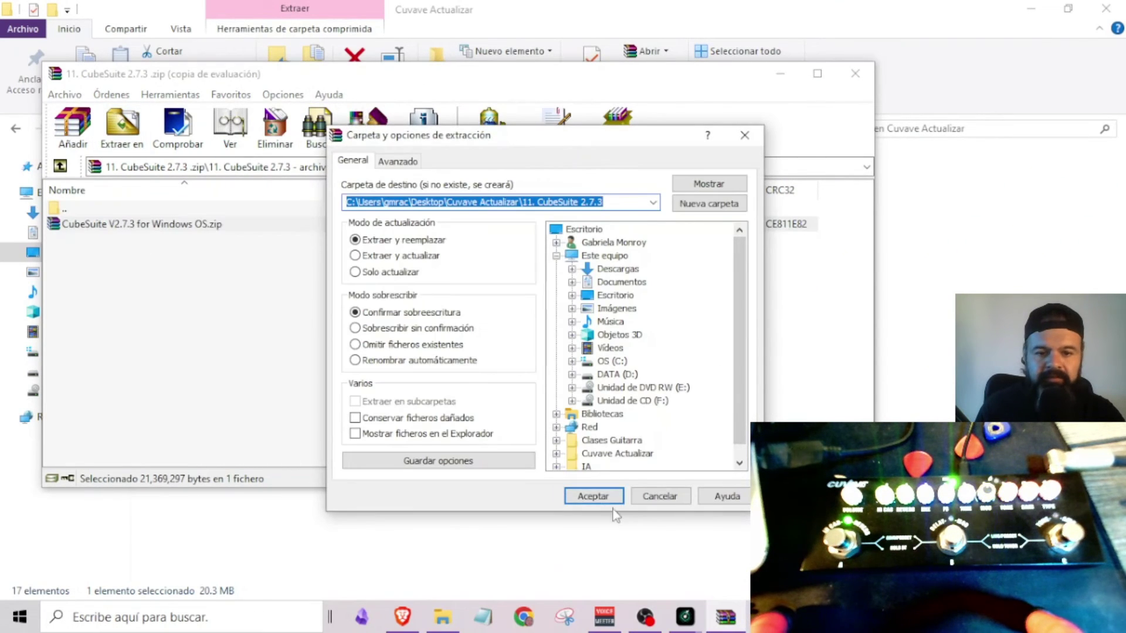
left_click(592, 496)
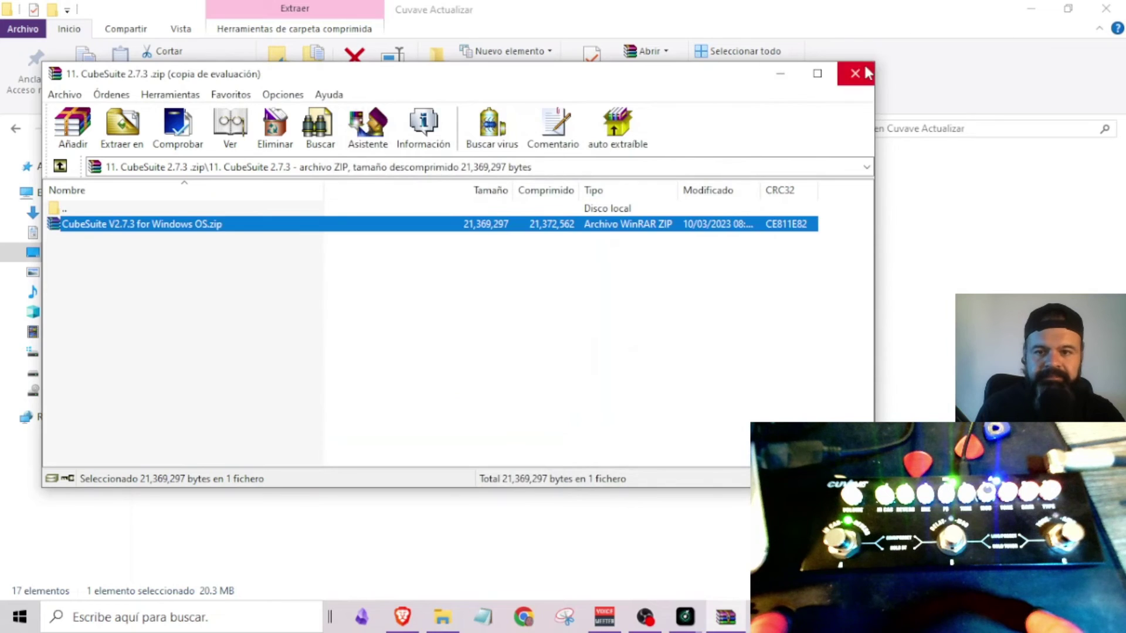
left_click(855, 74)
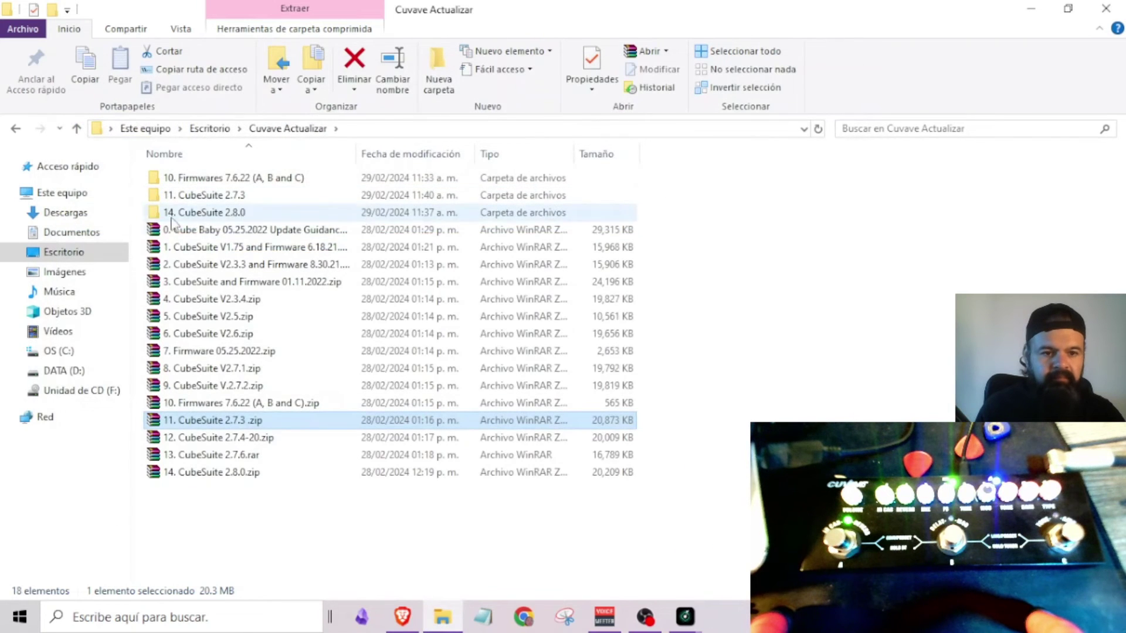
In the "11. CubeSuite 2.7.3" folder, extract the inner Windows OS archive into its own "CubeSuite V2.7.3 for Windows OS" subfolder and close it
double_click(254, 195)
double_click(246, 177)
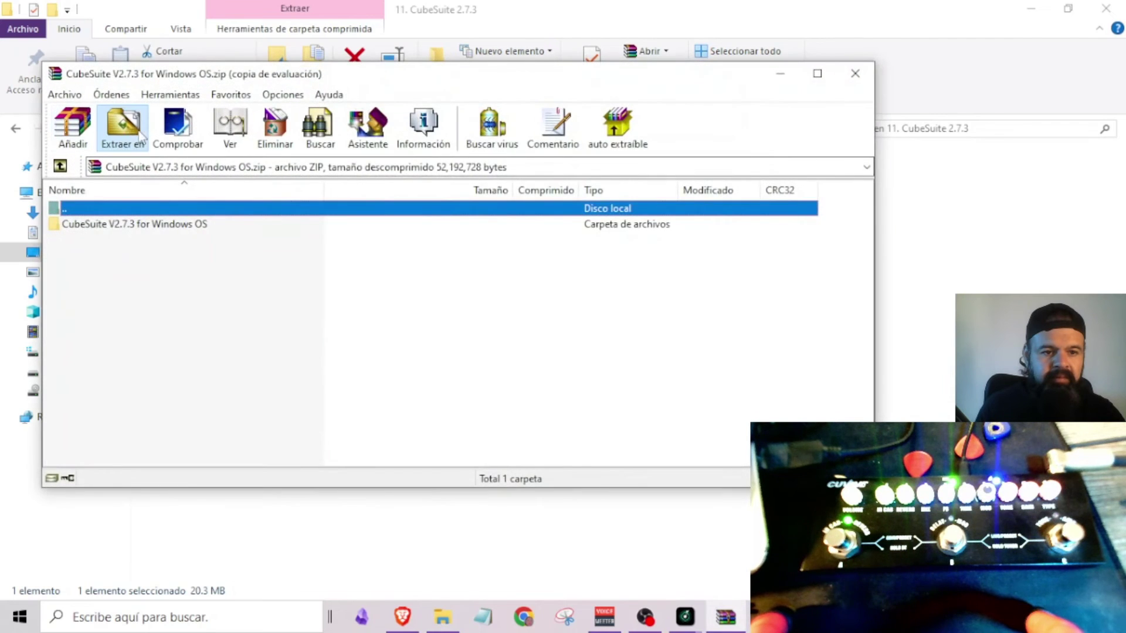
left_click(122, 126)
left_click(654, 330)
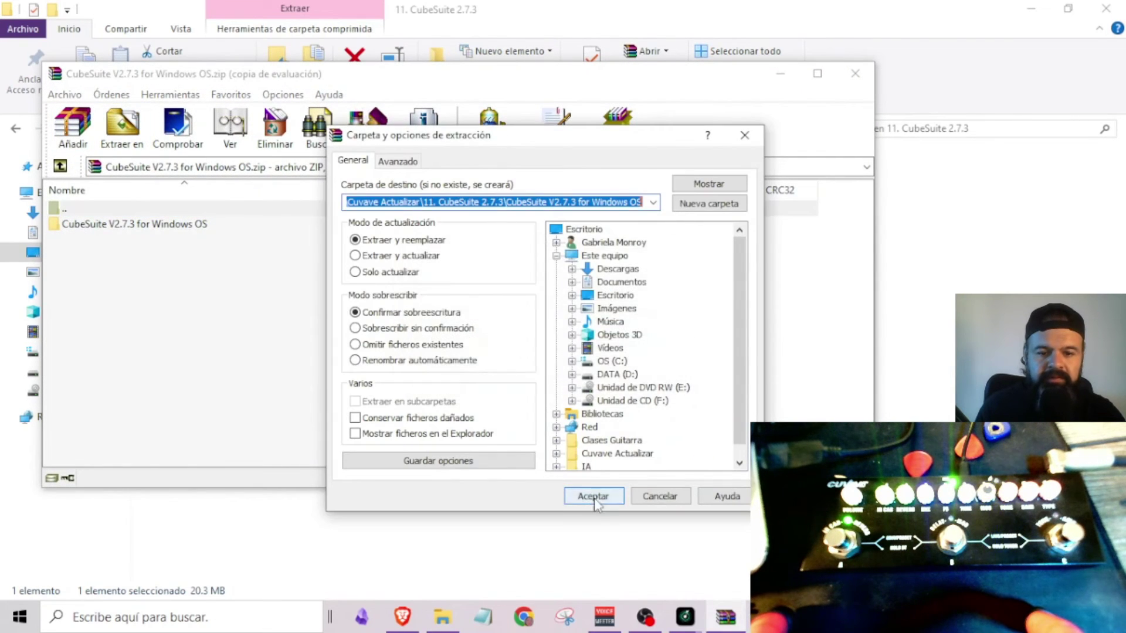
left_click(593, 495)
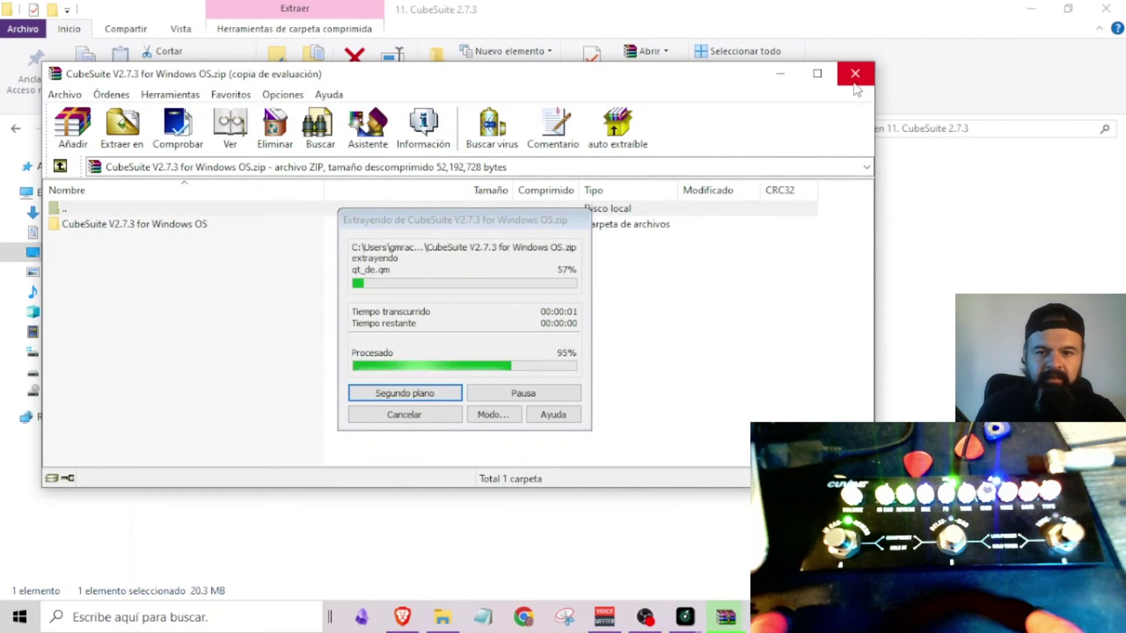
left_click(855, 73)
Open the extracted V2.7.3 folders down to the CubeSuite program folder and select CubeSuite.exe
double_click(249, 177)
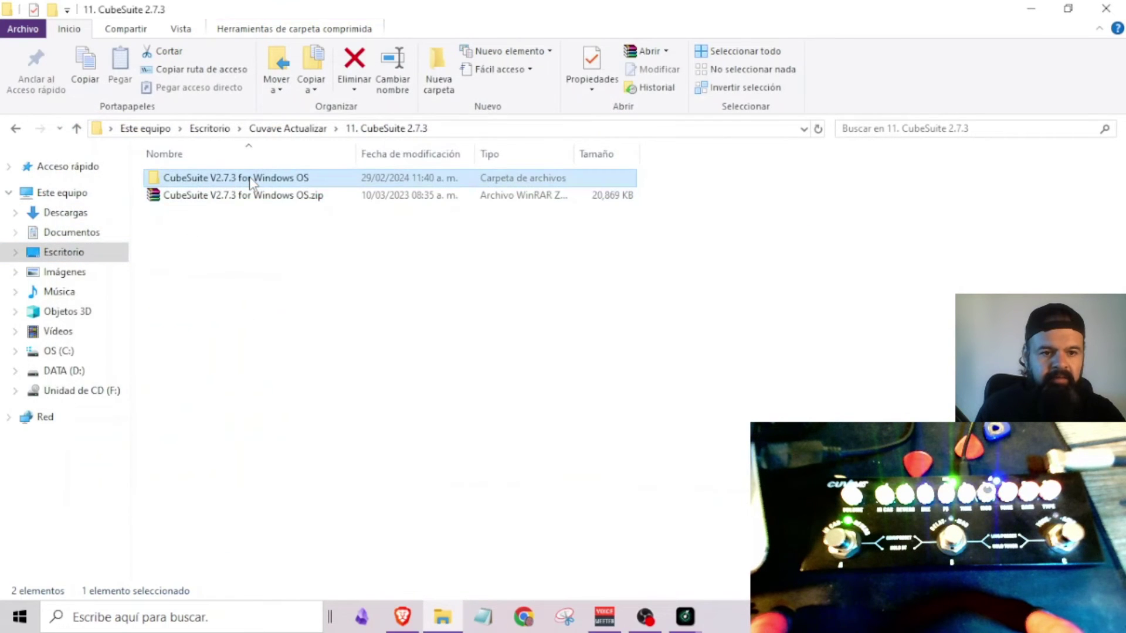
double_click(251, 179)
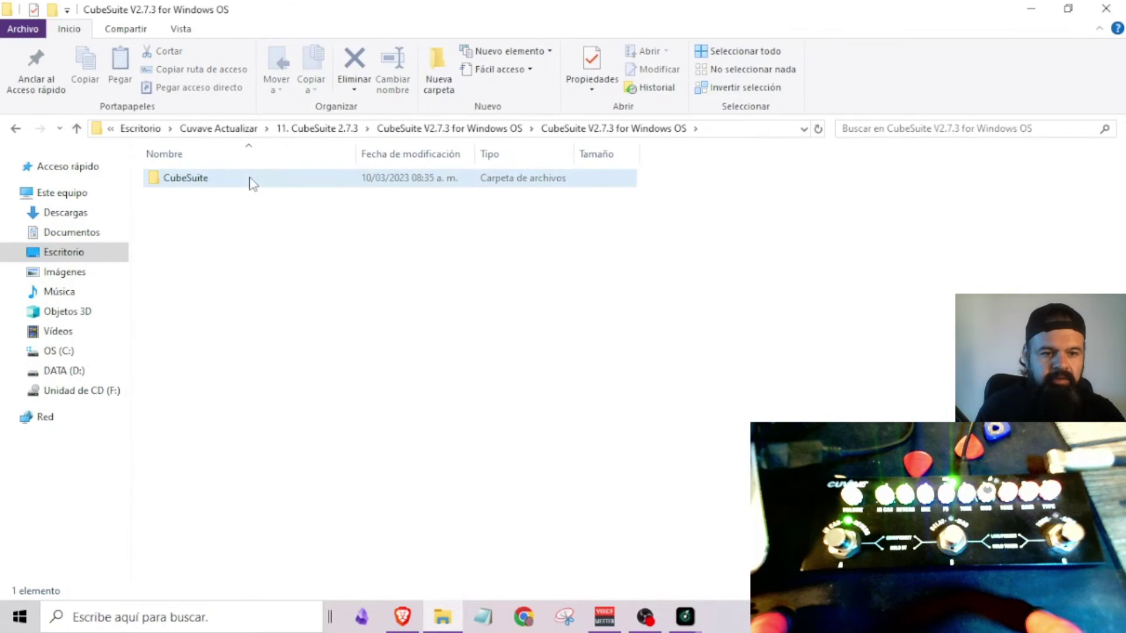
double_click(251, 179)
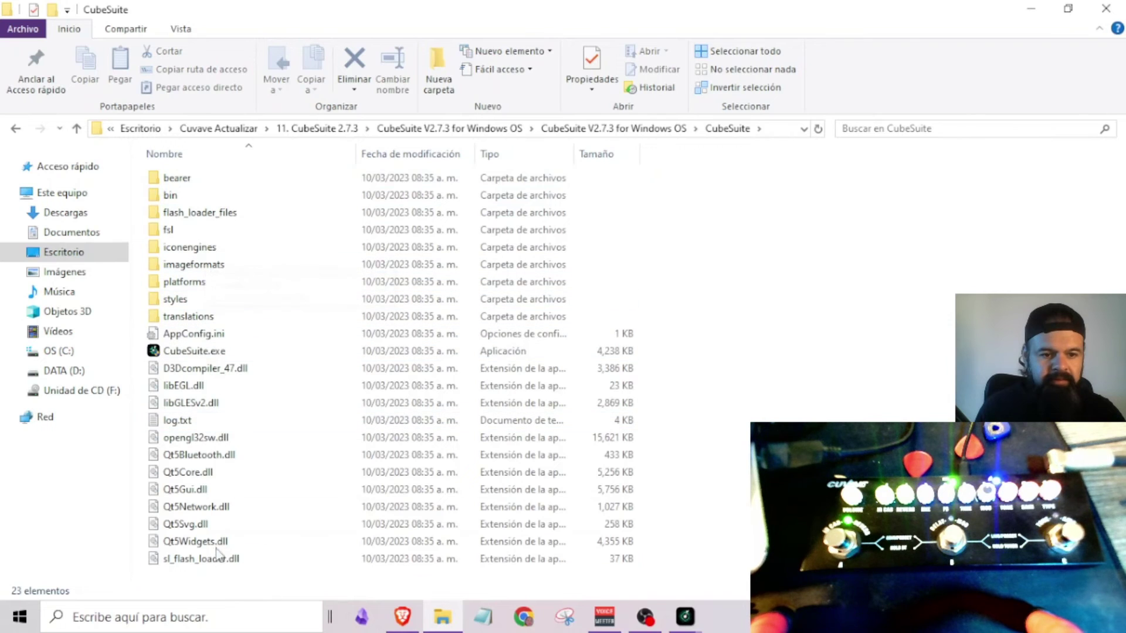
left_click(219, 352)
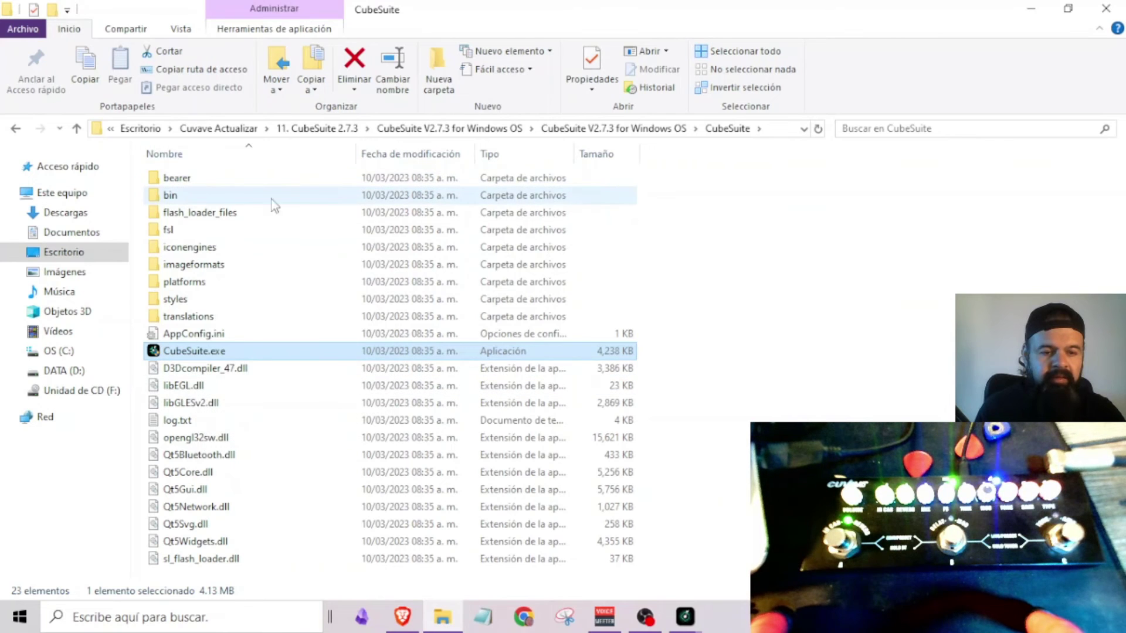
Look through the bin folder's pdf and up subfolders and select the firmware file cubebaby_A_20220706.up
double_click(222, 197)
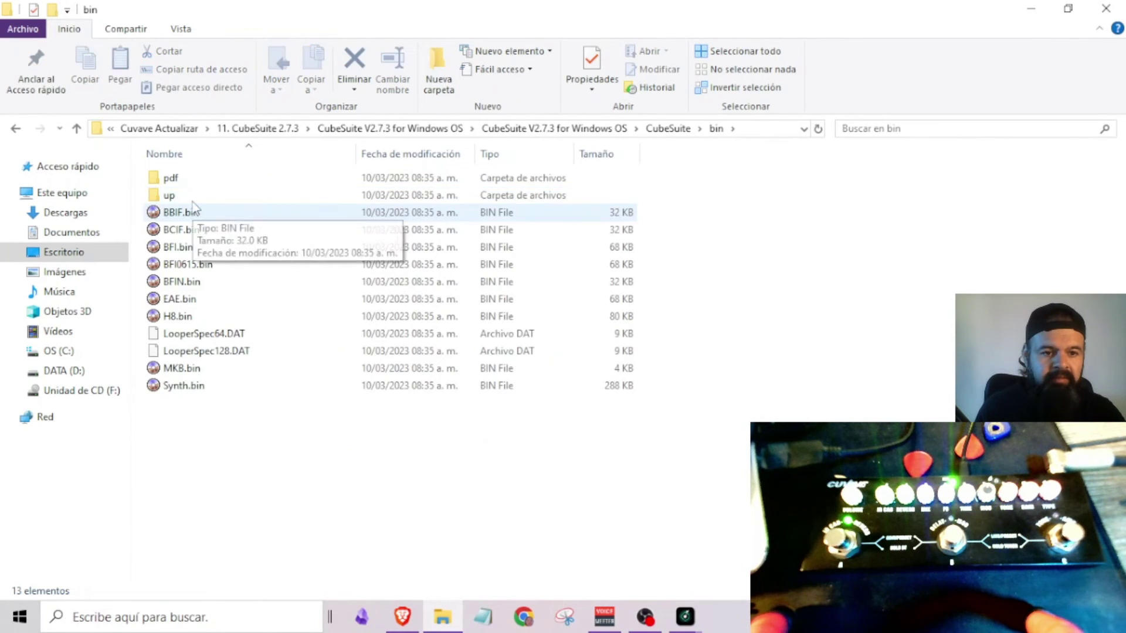
double_click(187, 180)
left_click(16, 128)
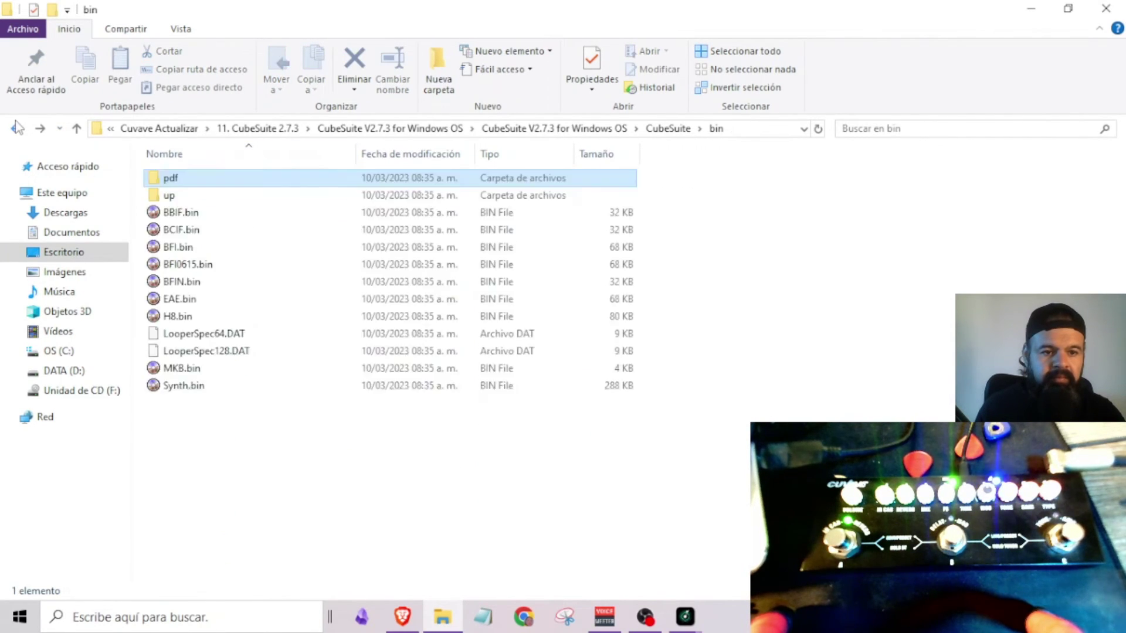
double_click(219, 199)
left_click(209, 179)
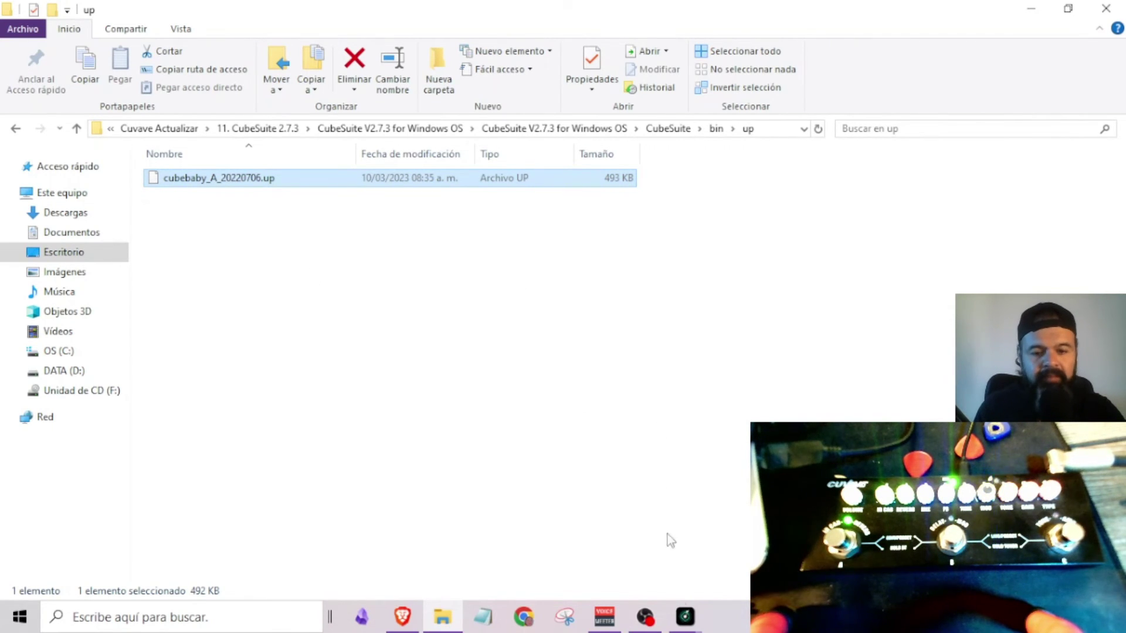
Switch to the Brave browser and look over the Cuvave Cube Baby tutorial videos in the YouTube search results
mouse_move(686, 613)
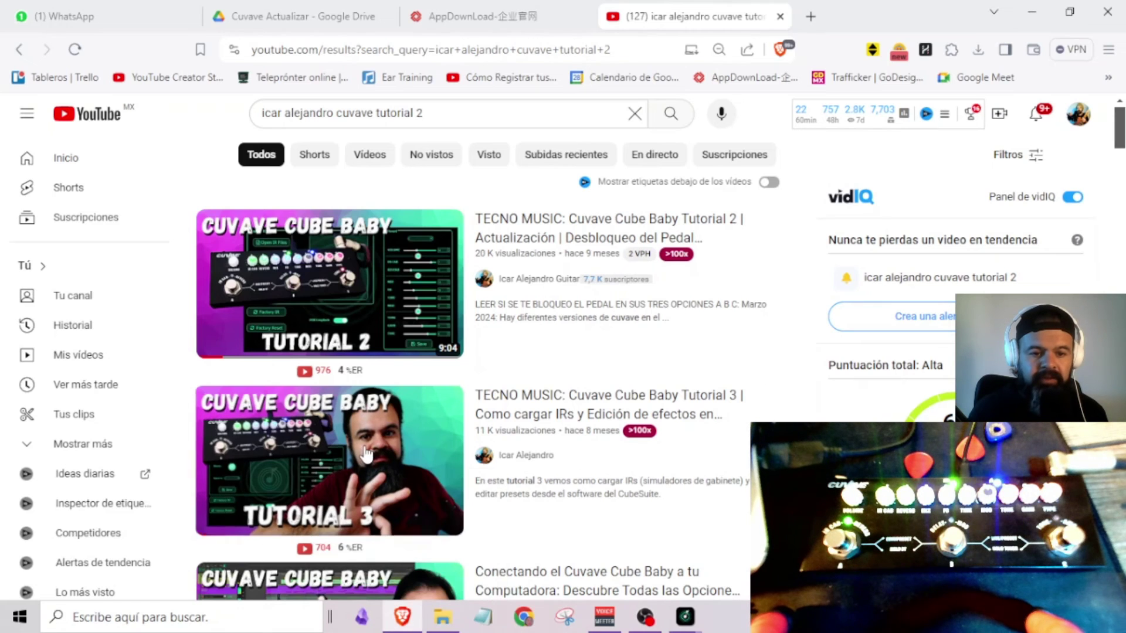
scroll(375, 461, "down", 3)
scroll(321, 469, "down", 2)
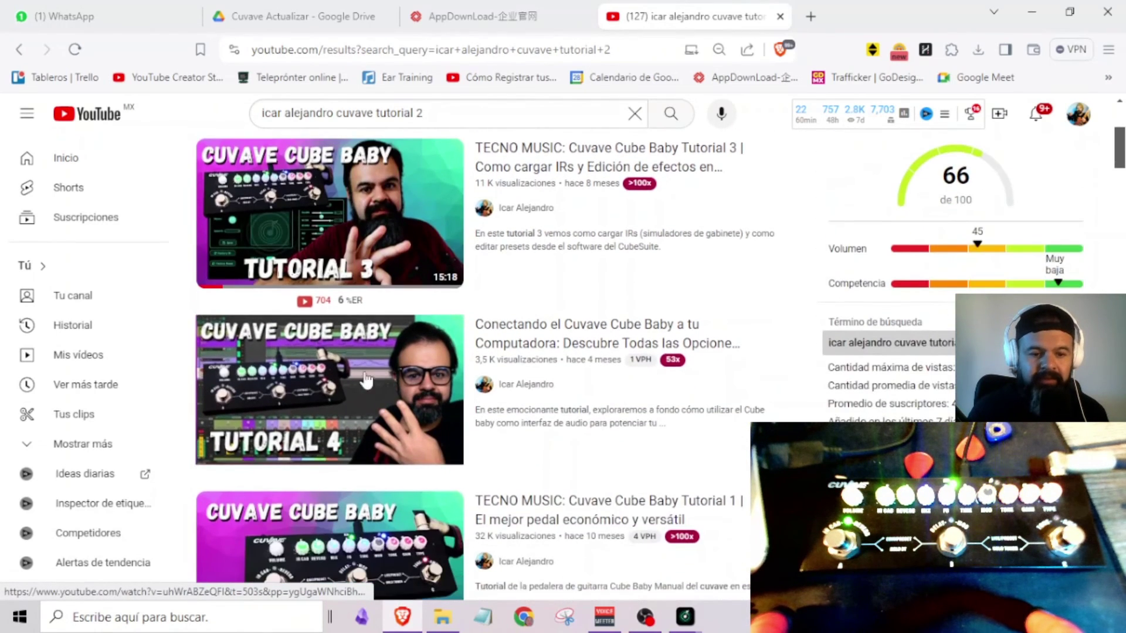
mouse_move(352, 391)
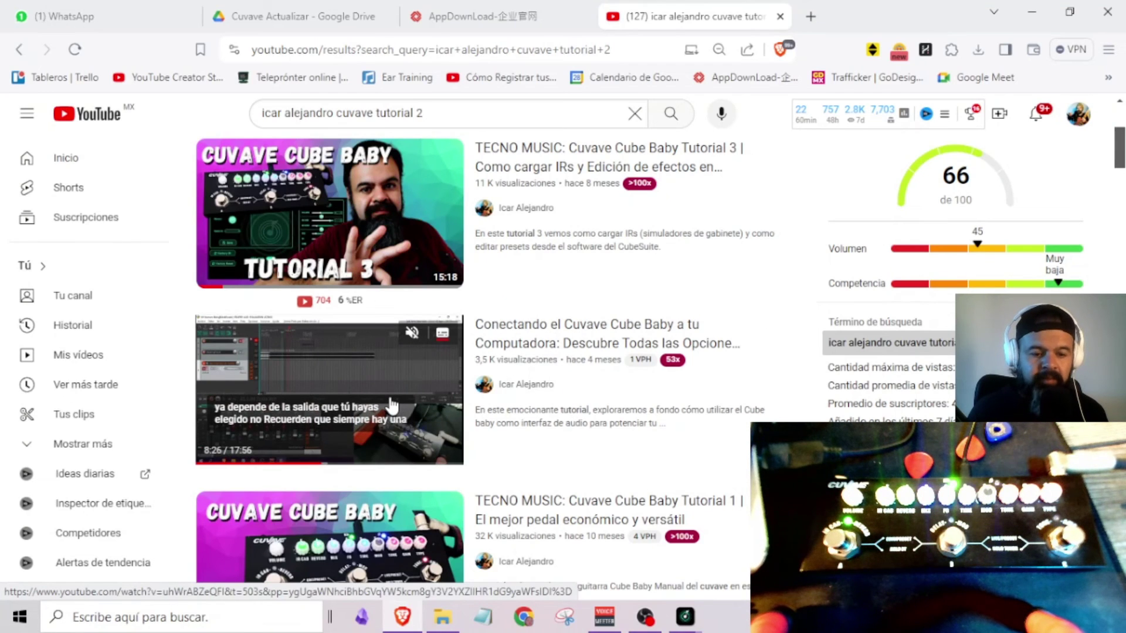
scroll(391, 406, "up", 5)
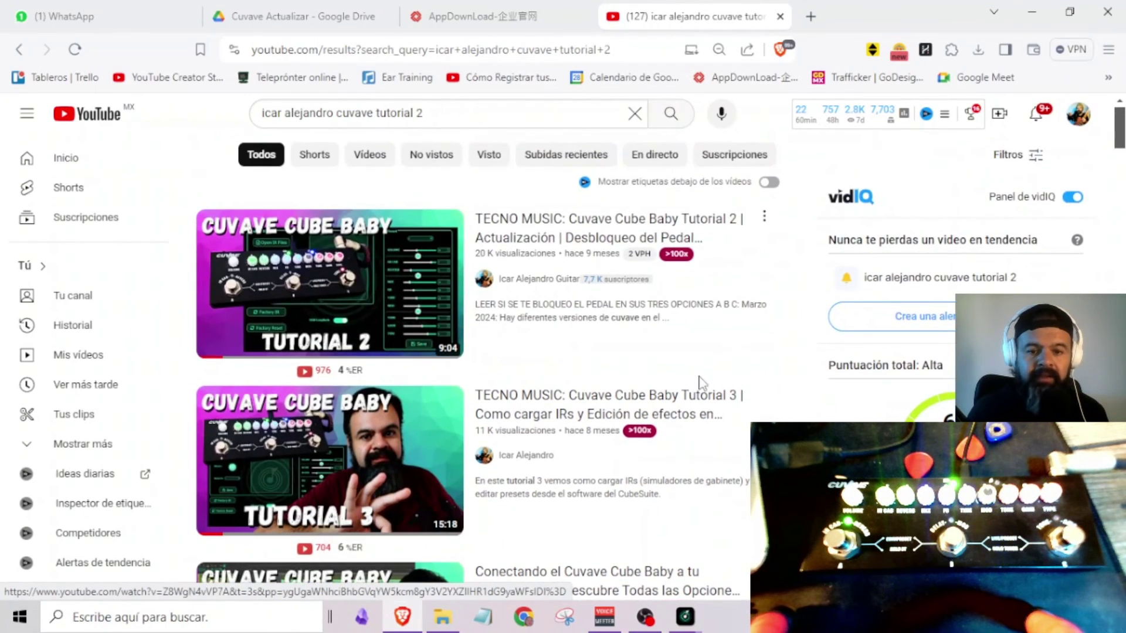